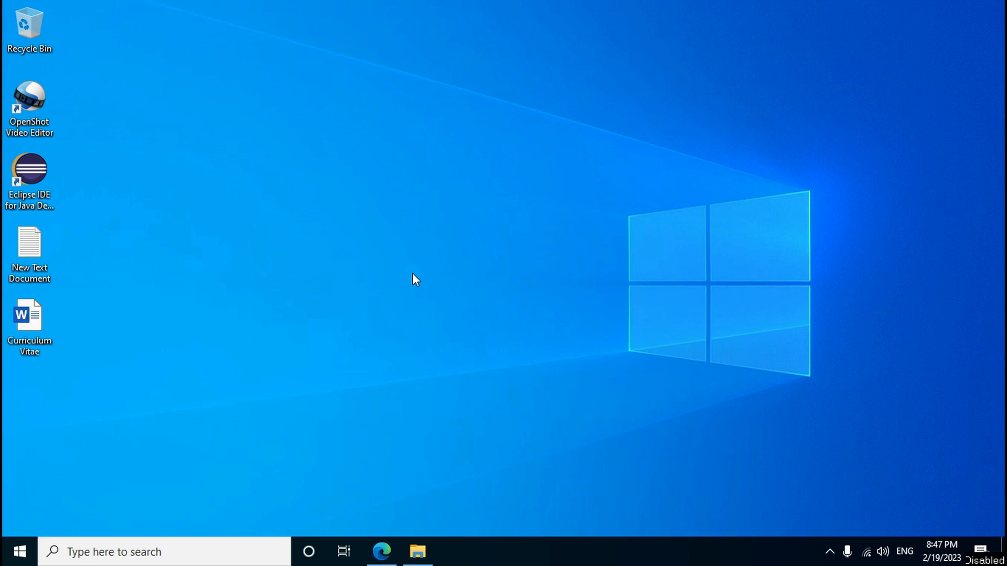
Step: Switch to the Edge browser and search Google for "notepad++ download"
left_click(397, 560)
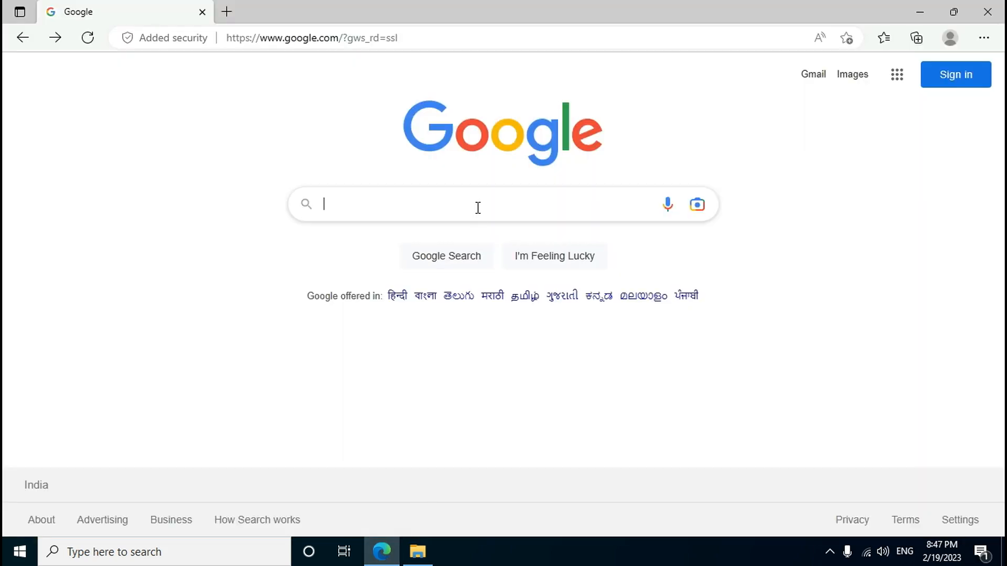
left_click(478, 208)
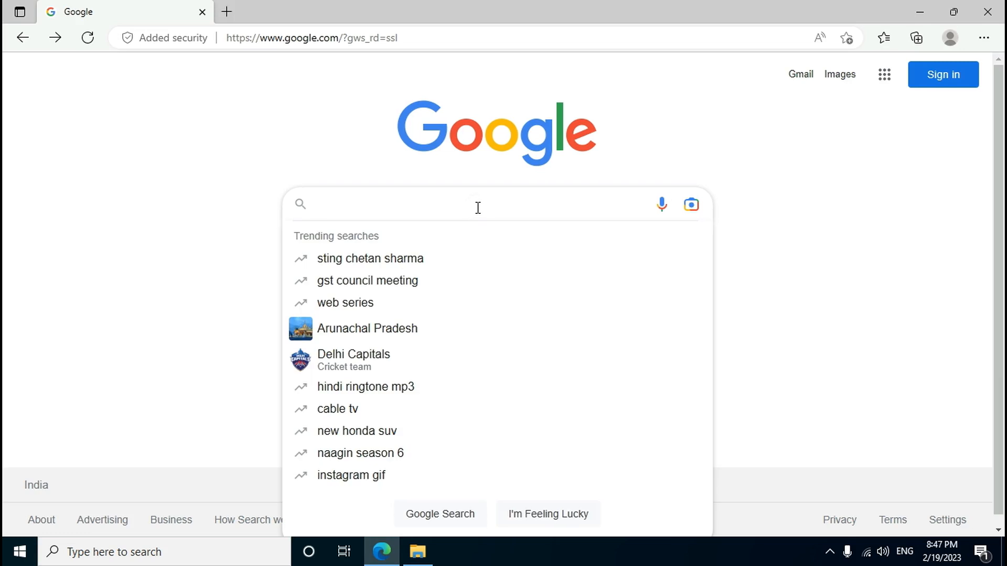
type("notepad++ download")
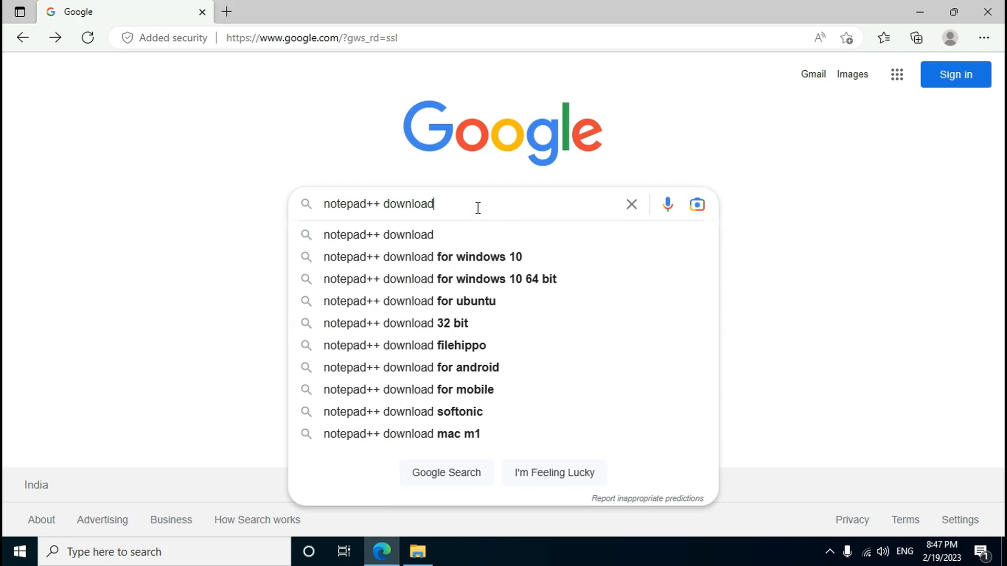
key("Return")
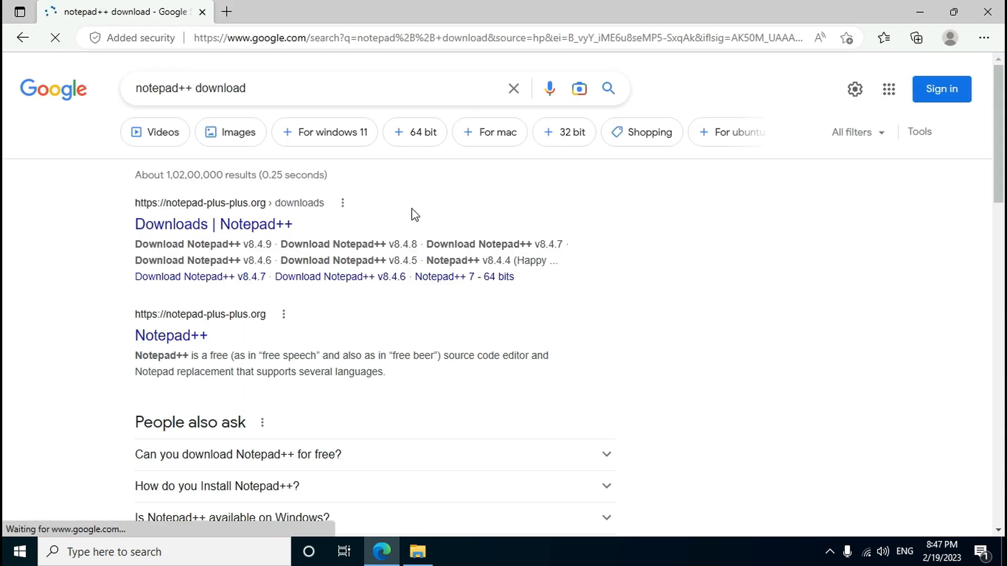
Step: Open the official Notepad++ Downloads page from the results and go to the v8.4.9 download page
left_click(230, 235)
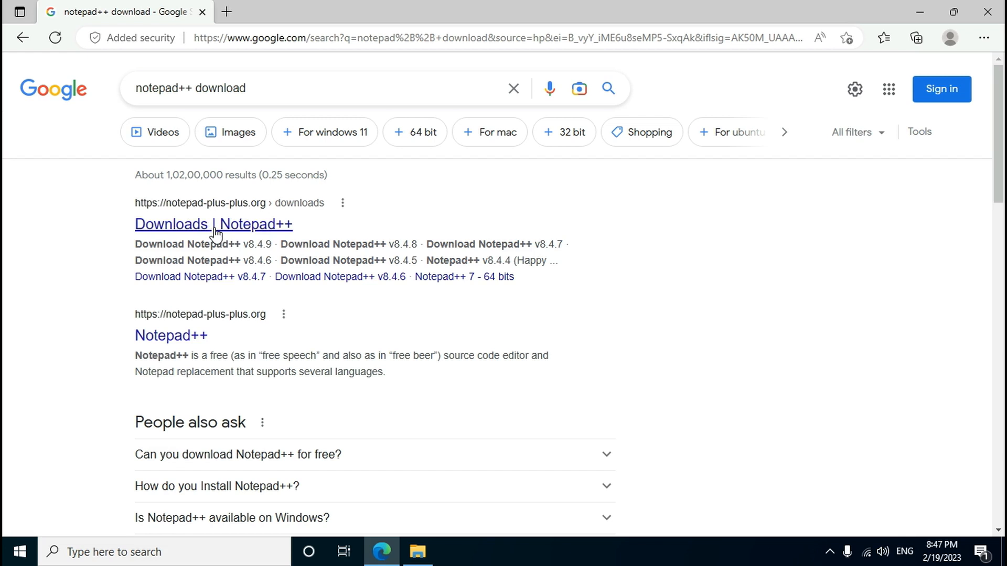
left_click(215, 234)
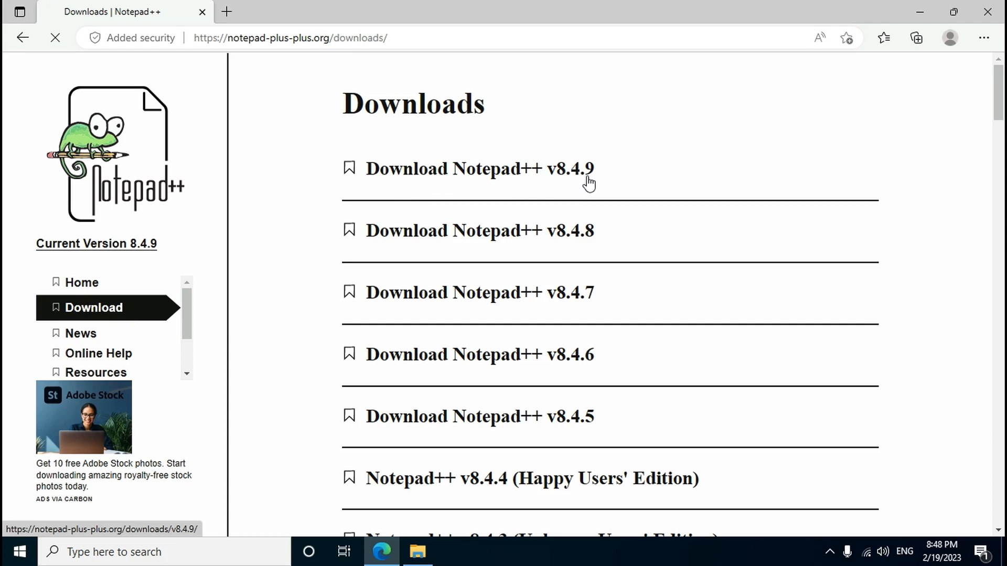
left_click(490, 179)
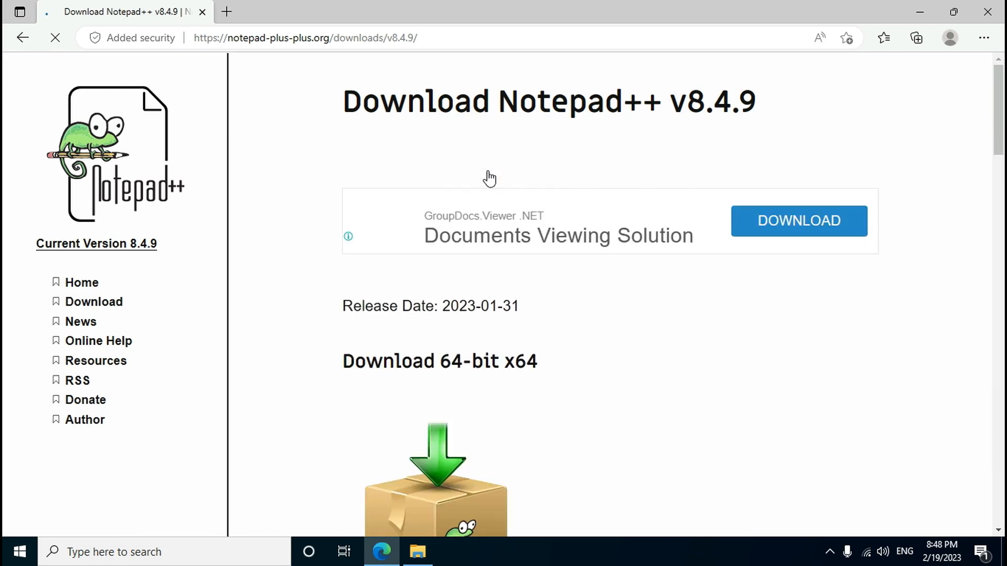
Step: Download the 64-bit x64 installer of Notepad++ v8.4.9
scroll(490, 178, "down", 3)
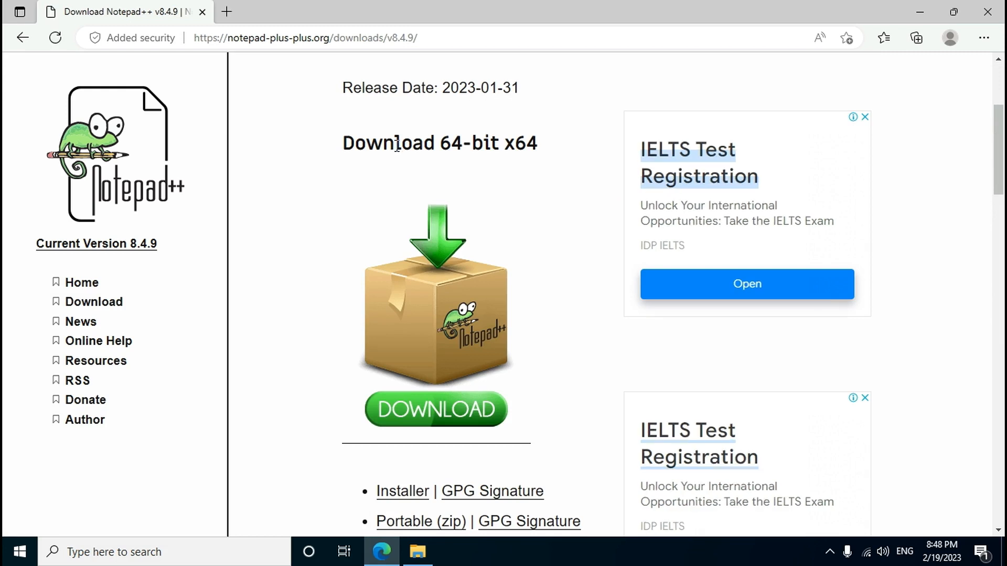
left_click(417, 421)
scroll(419, 423, "down", 2)
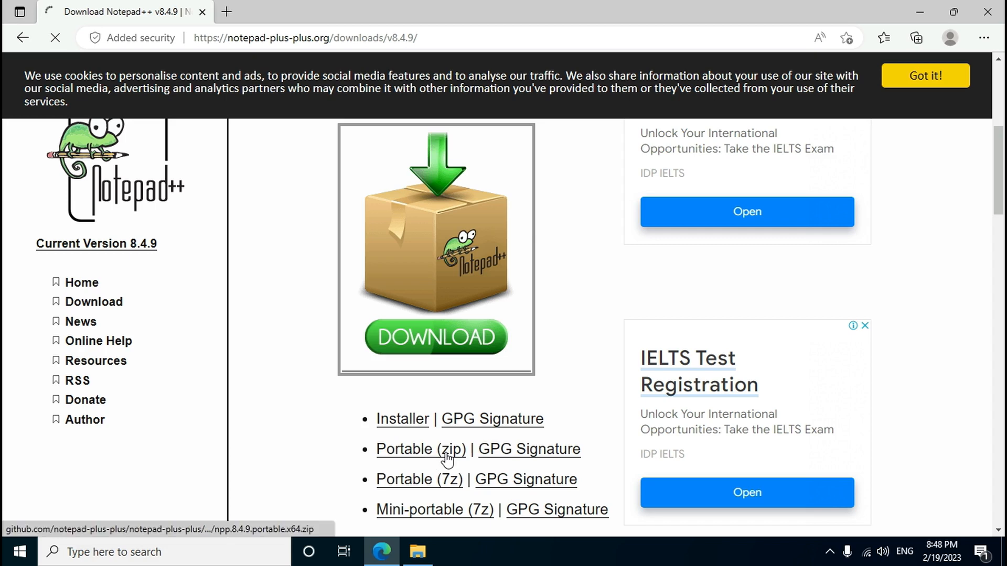
scroll(446, 459, "down", 4)
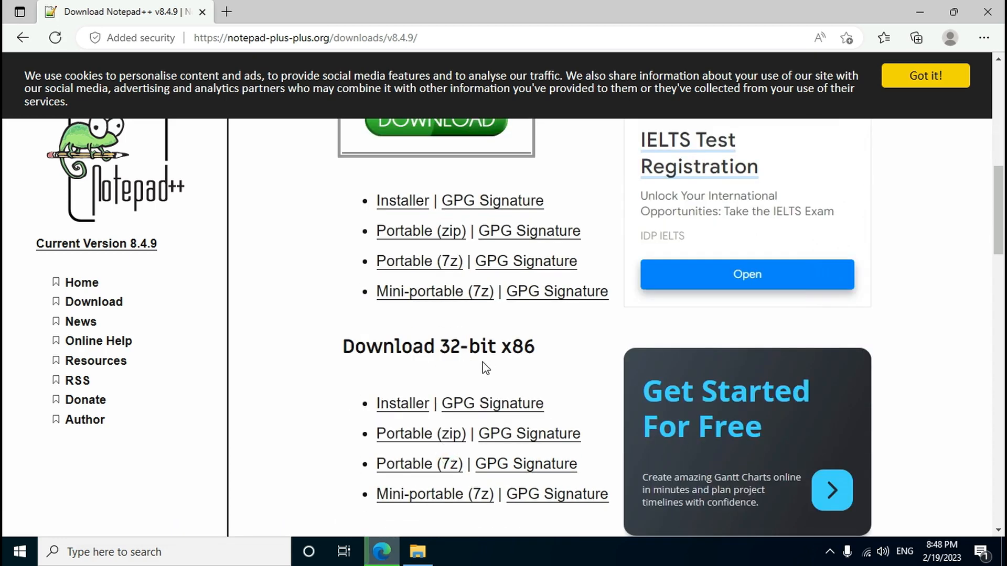
left_click(473, 408)
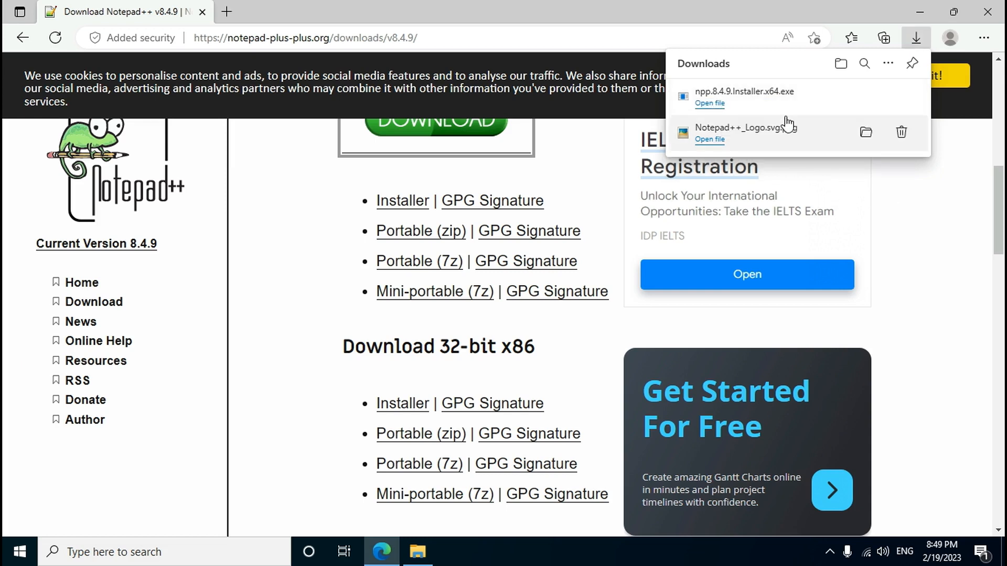
Step: Switch to File Explorer's Downloads folder, run npp.8.4.9.Installer.x64 as administrator and allow it to make changes
left_click(918, 12)
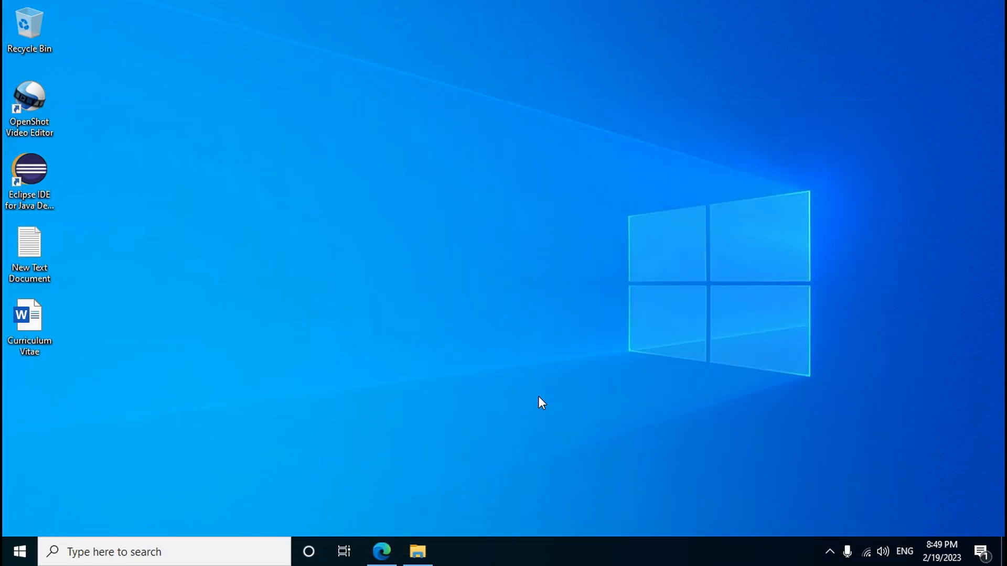
left_click(419, 540)
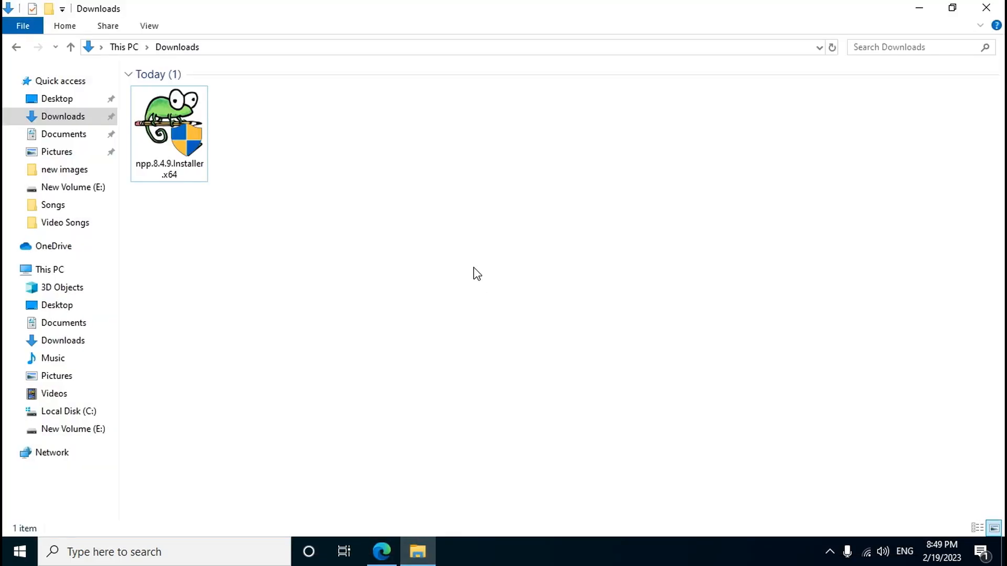
right_click(186, 118)
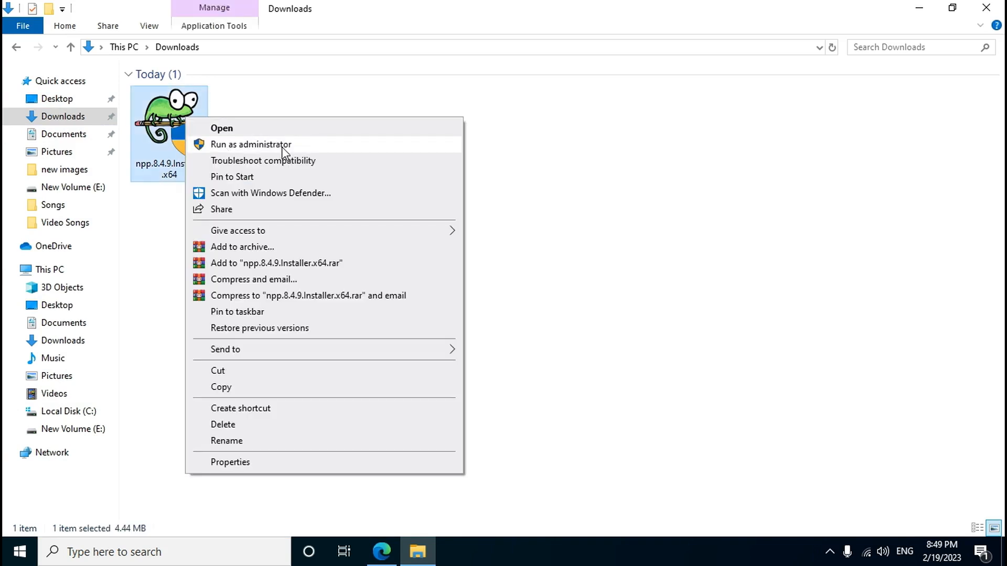
left_click(282, 147)
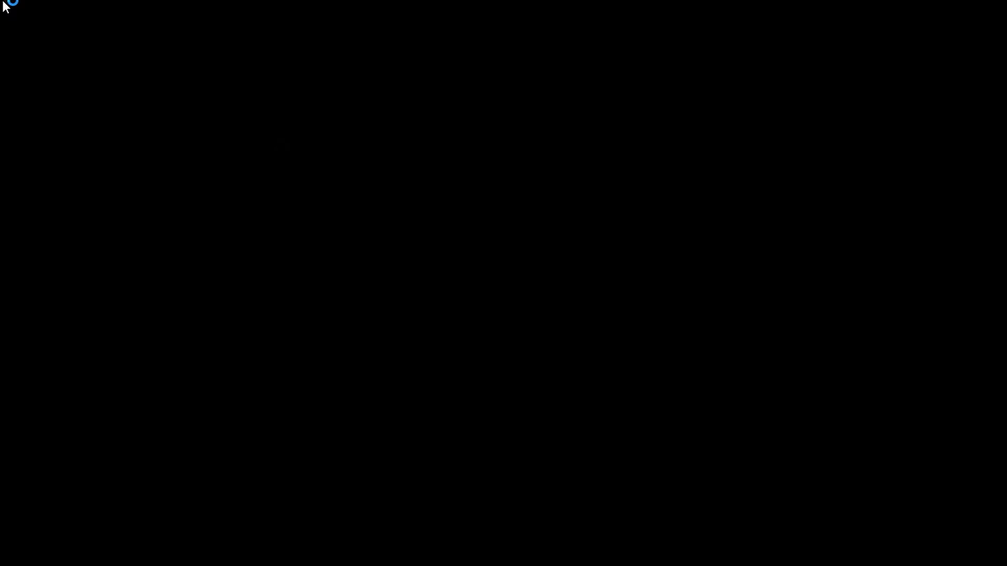
left_click(444, 380)
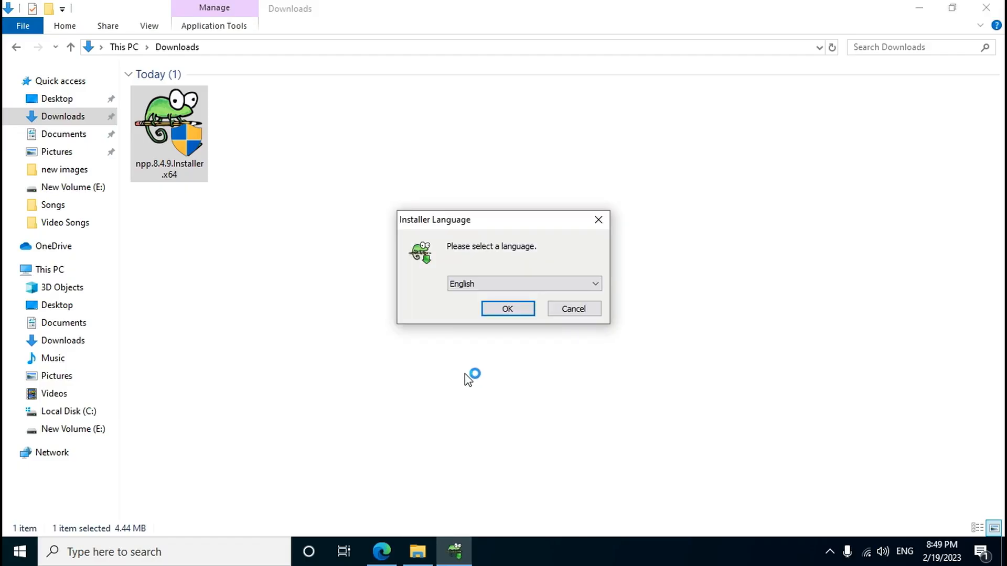
Step: Minimize the Downloads folder window, look through the available installer languages and confirm English
left_click(920, 10)
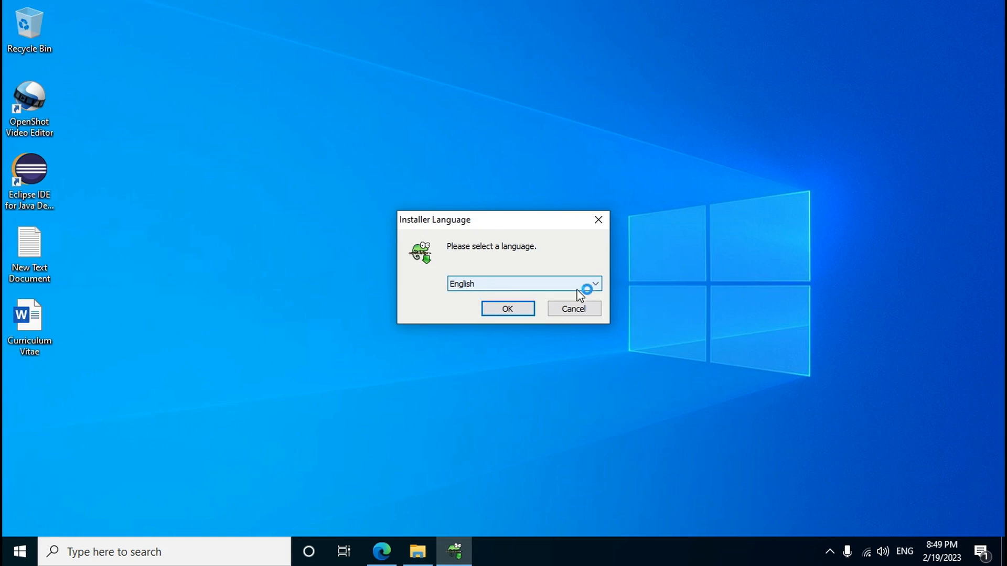
left_click(595, 284)
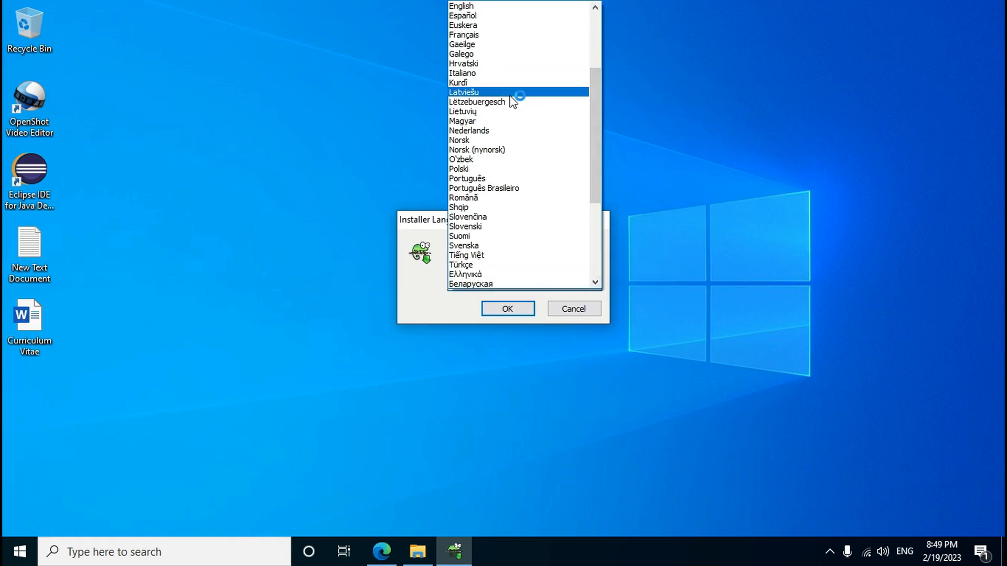
scroll(514, 102, "down", 1)
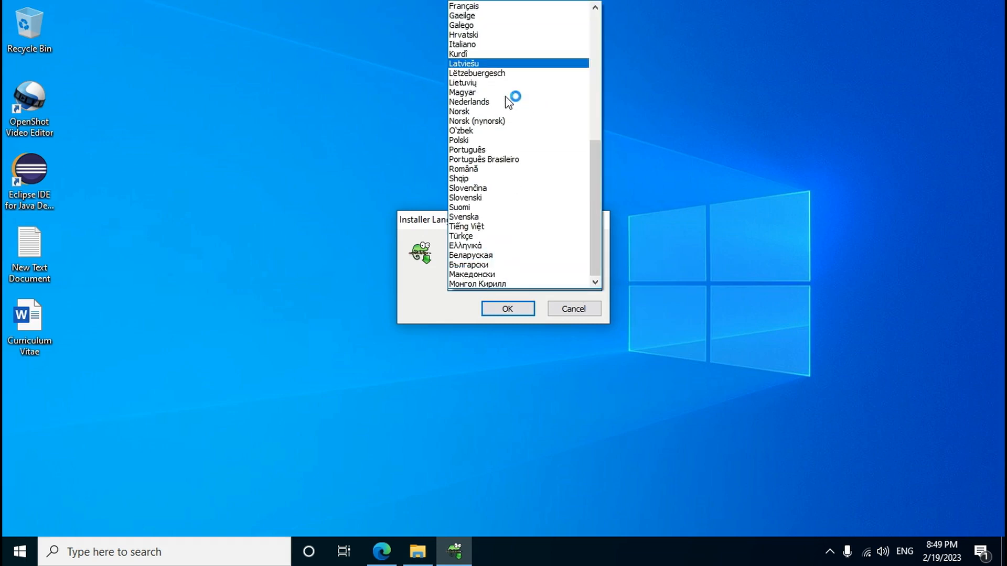
scroll(514, 101, "up", 5)
left_click(423, 288)
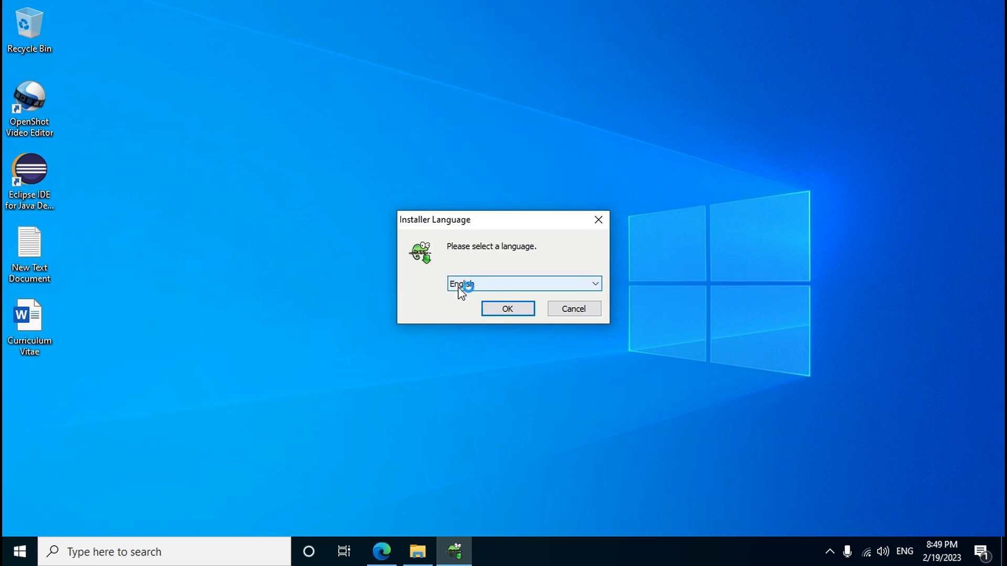
left_click(507, 309)
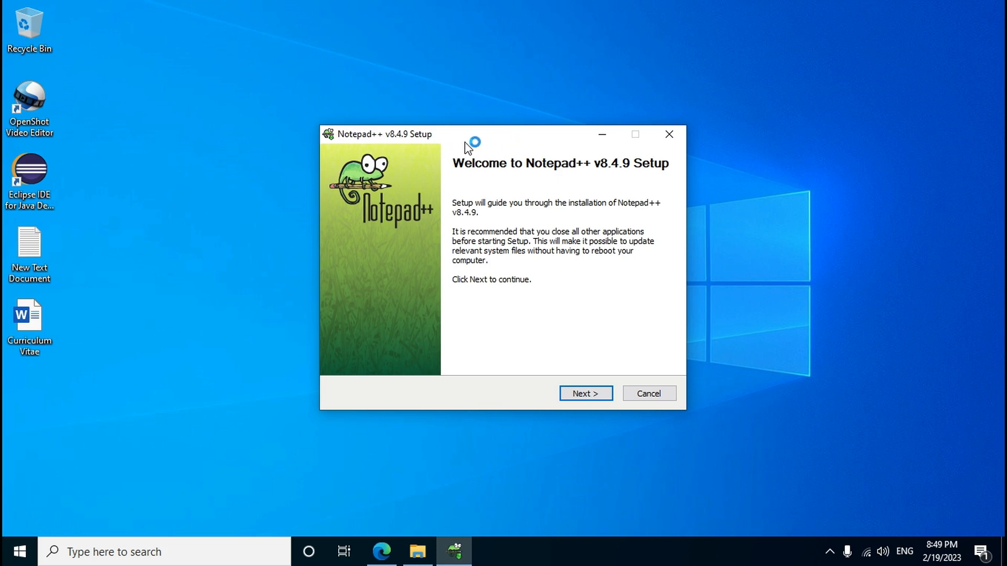
Step: Proceed through the setup welcome page, accept the license agreement and keep C:\Program Files\Notepad++ as the destination folder
left_click_drag(470, 140, 471, 116)
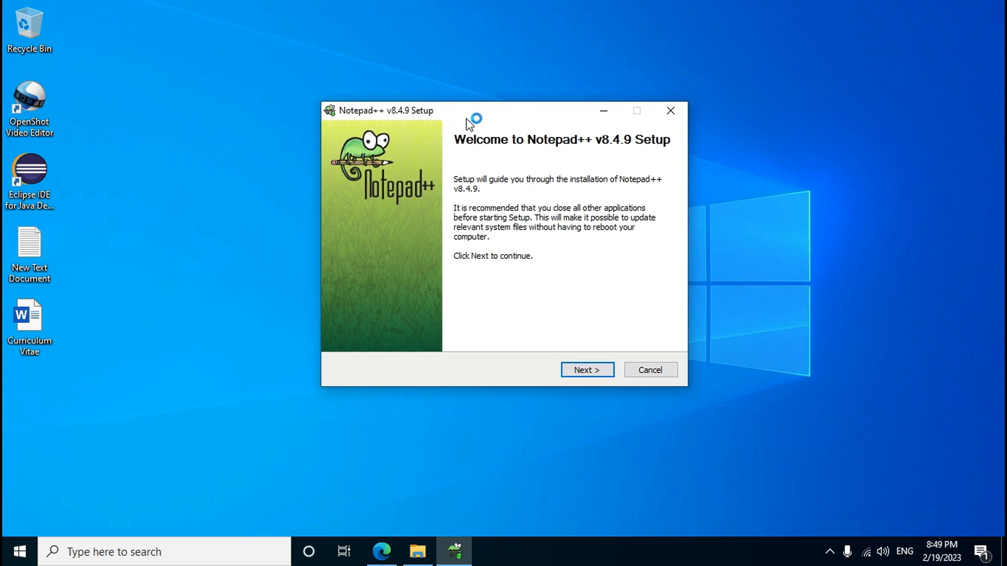
left_click(581, 370)
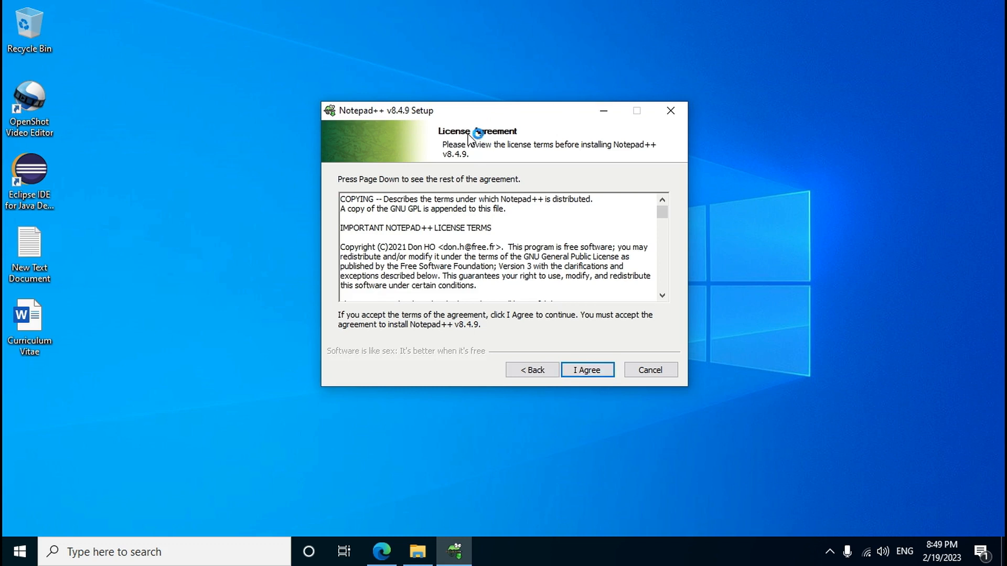
left_click(587, 372)
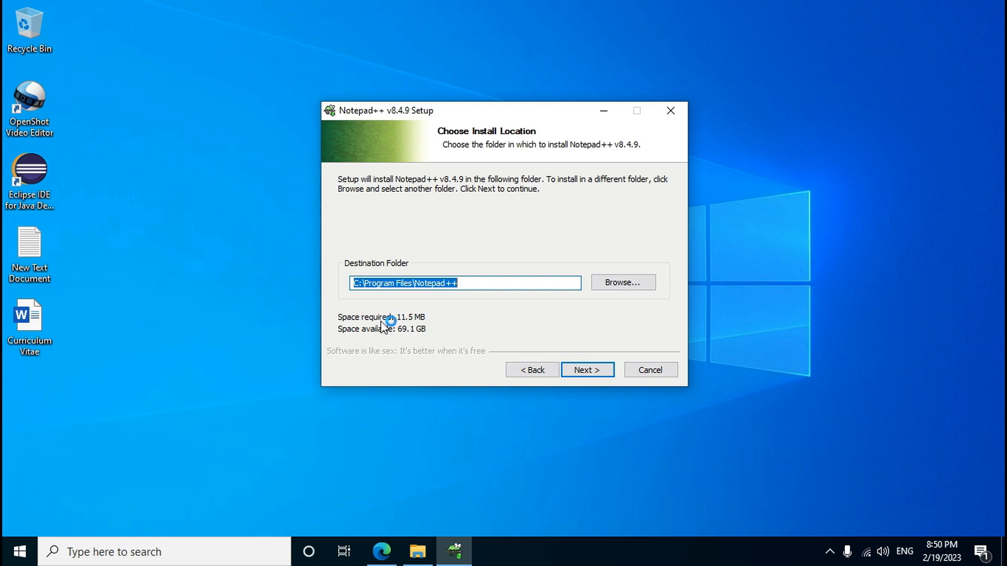
left_click(586, 372)
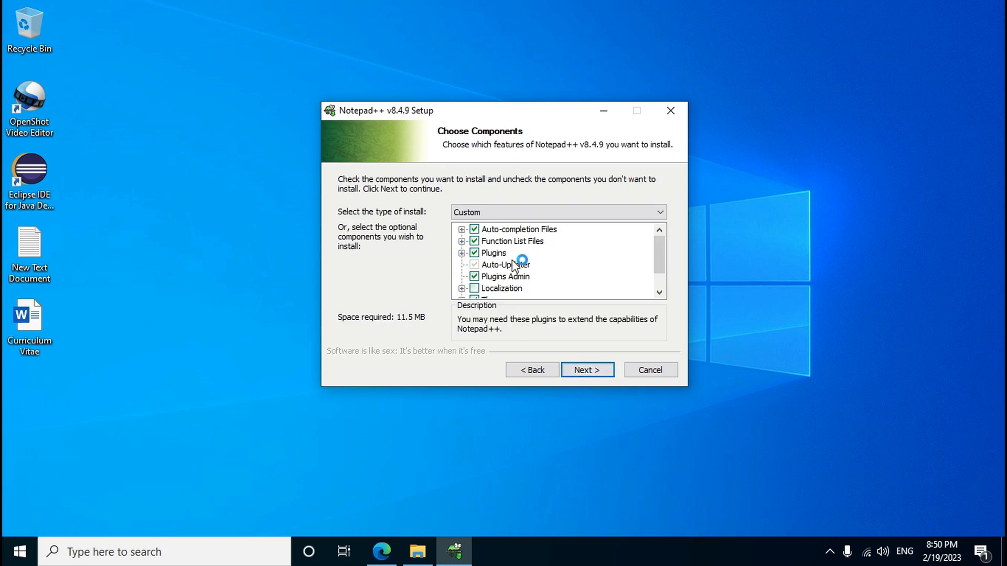
Step: Review the optional components of the Custom install and accept the default selection
scroll(551, 246, "down", 1)
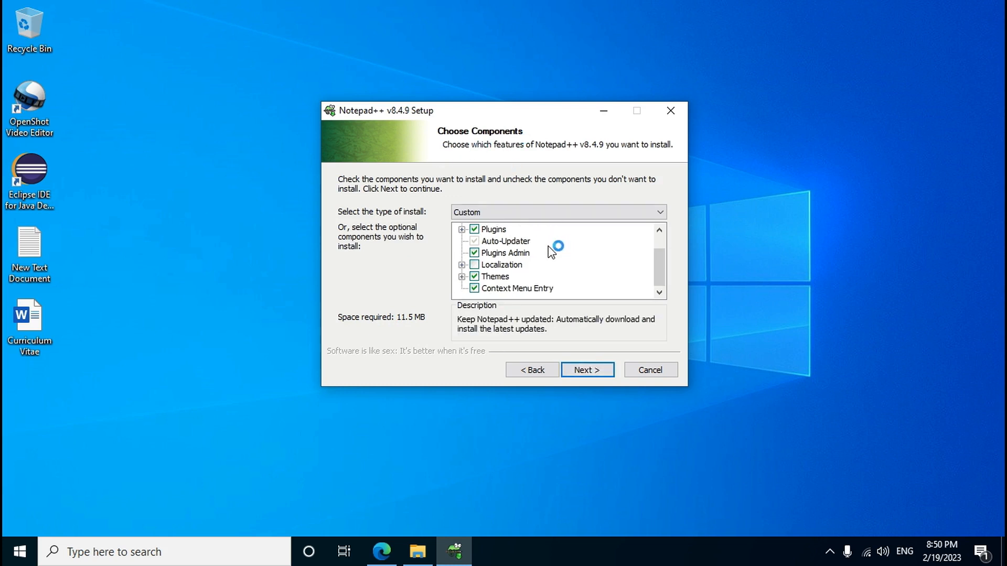
scroll(547, 248, "up", 1)
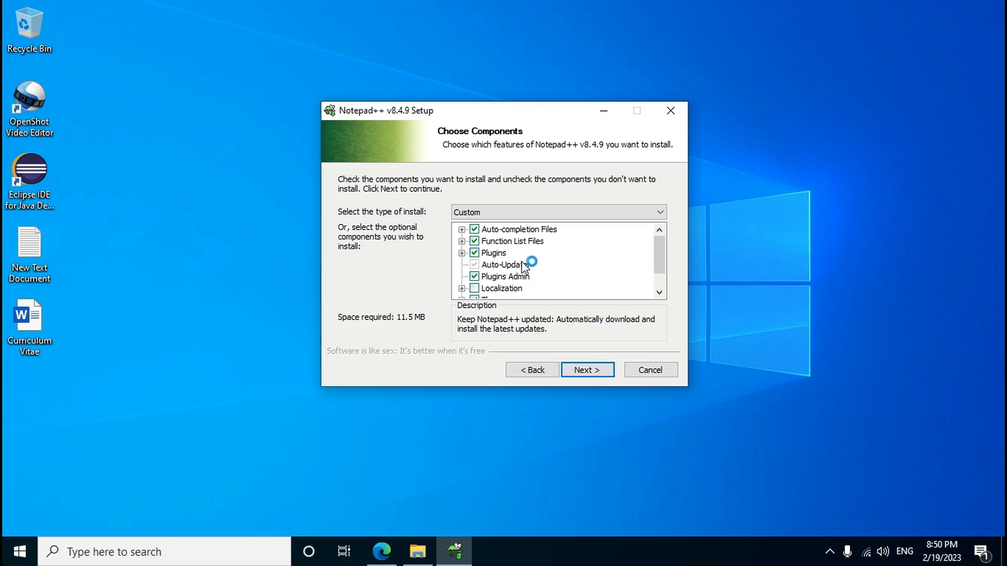
scroll(551, 266, "down", 1)
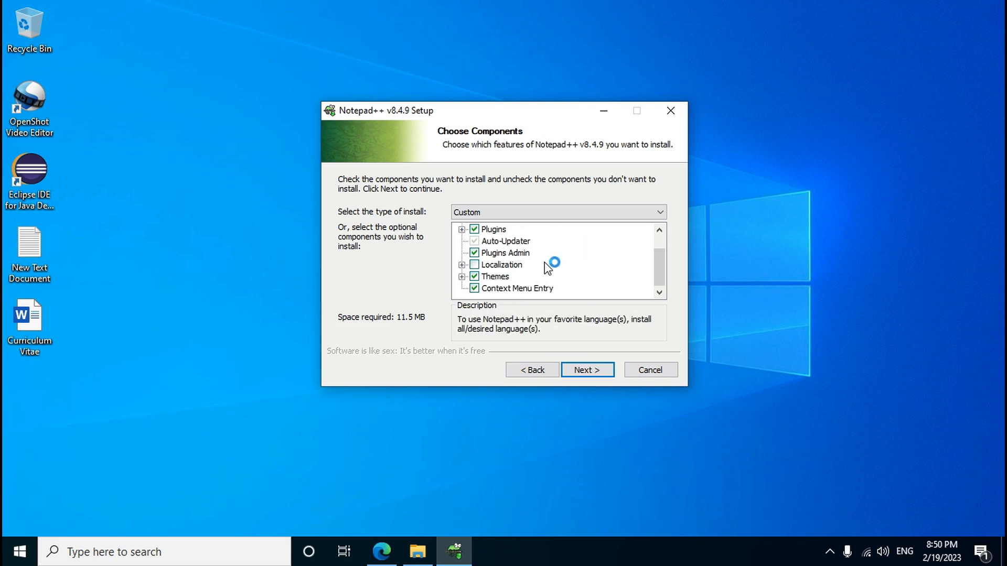
left_click(584, 370)
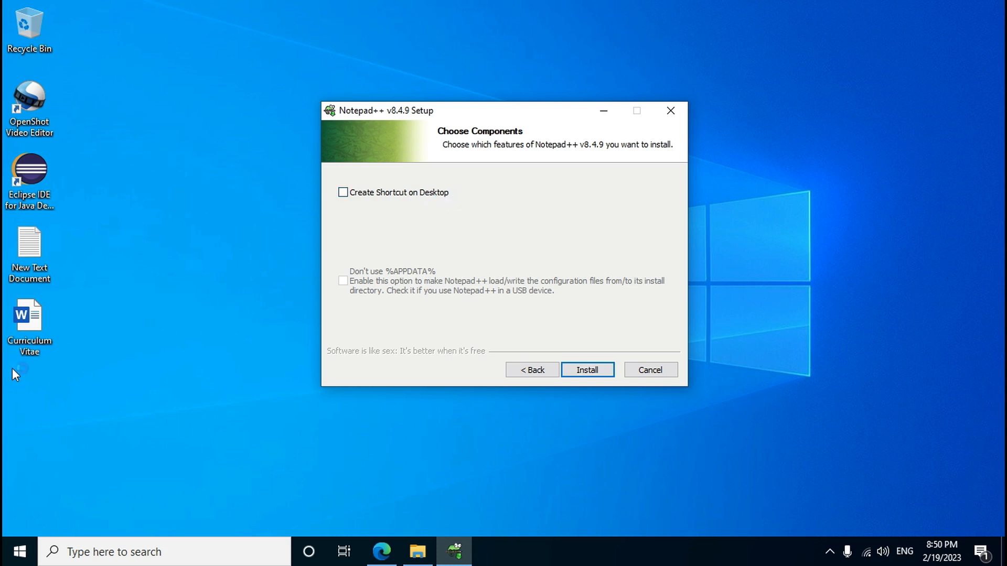
Step: Enable the desktop shortcut option and install Notepad++ v8.4.9
left_click(67, 451)
left_click_drag(5, 457, 5, 369)
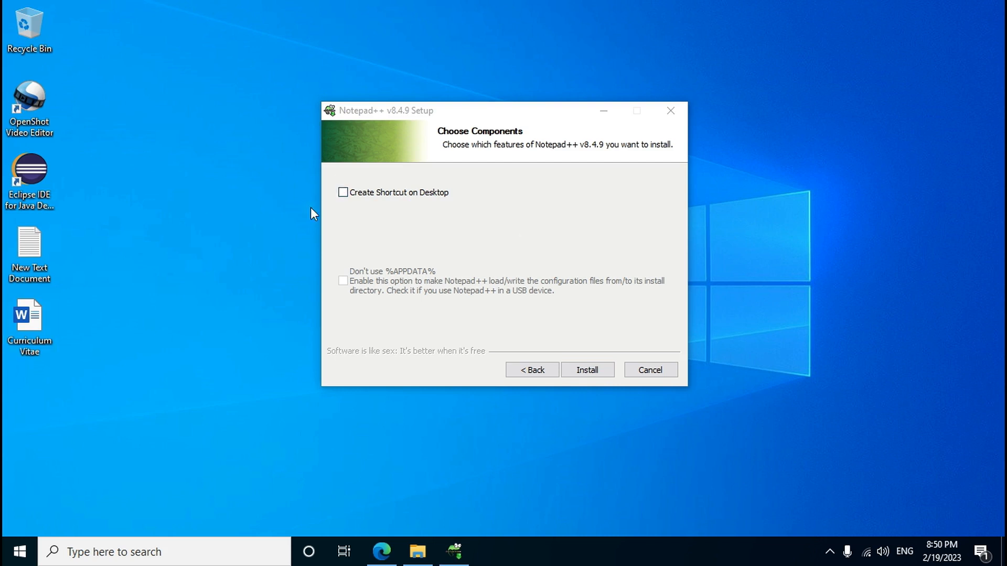
left_click(344, 194)
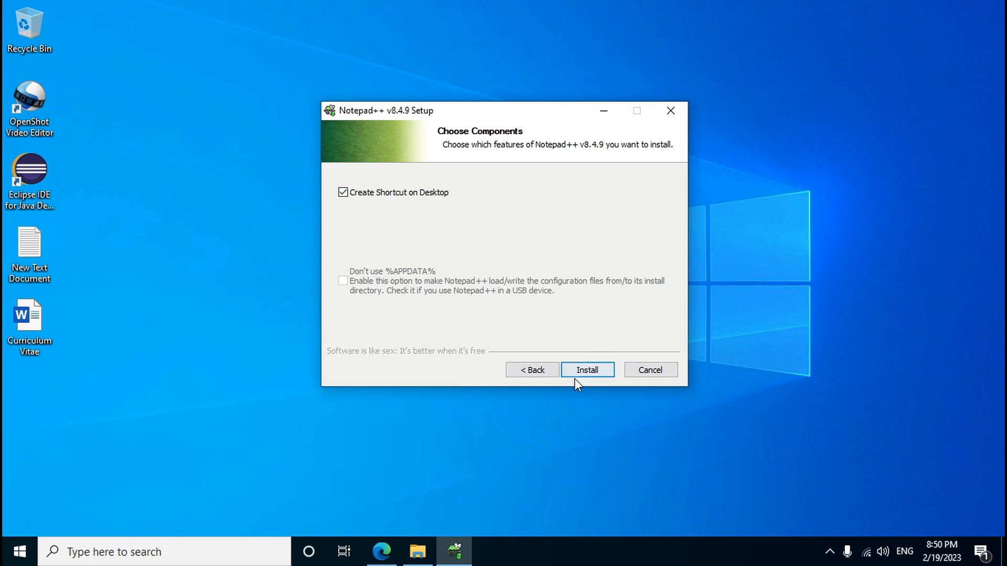
left_click(593, 372)
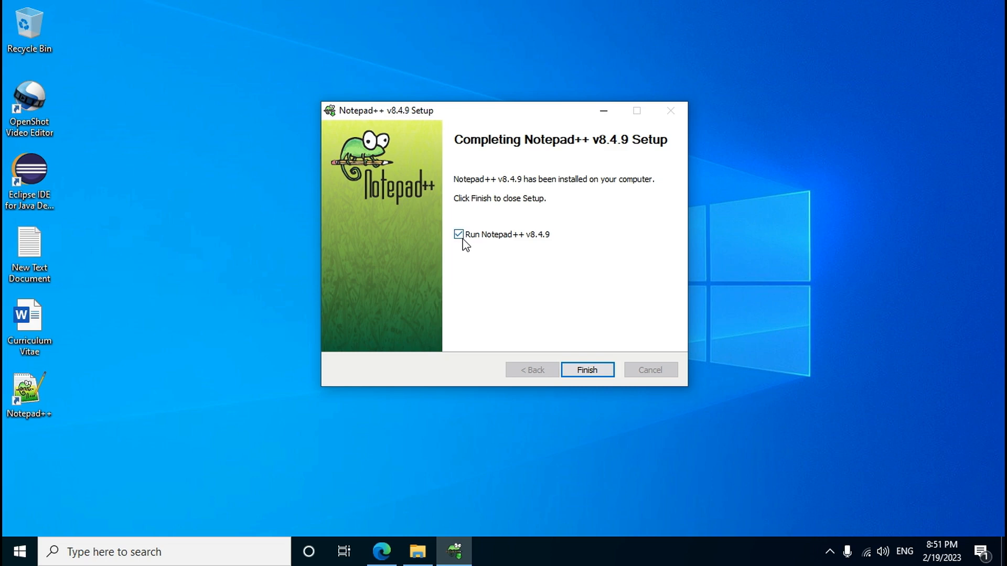
Step: Finish the setup with Run Notepad++ v8.4.9 enabled, maximize the Notepad++ window and close the change.log file
left_click(587, 370)
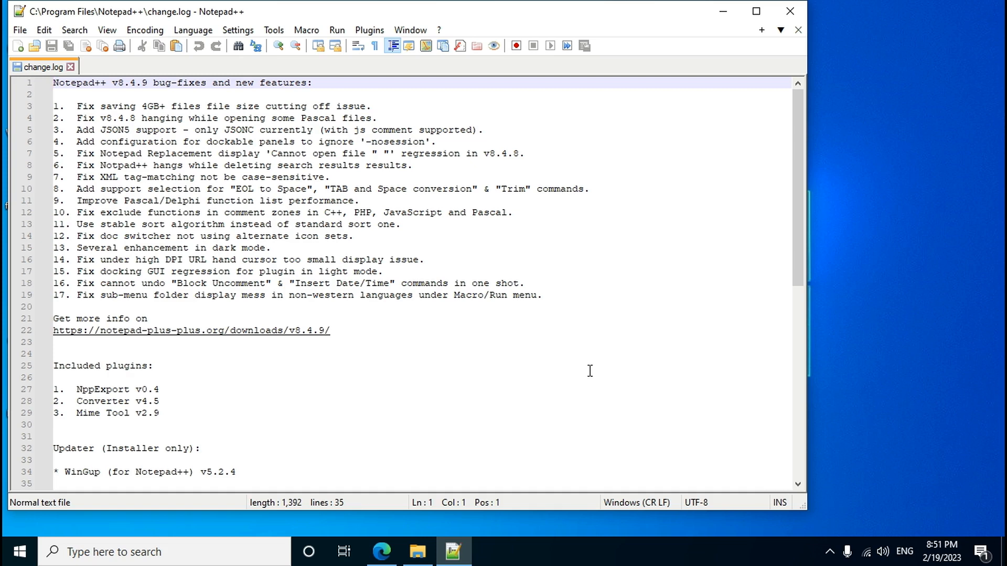
left_click(757, 11)
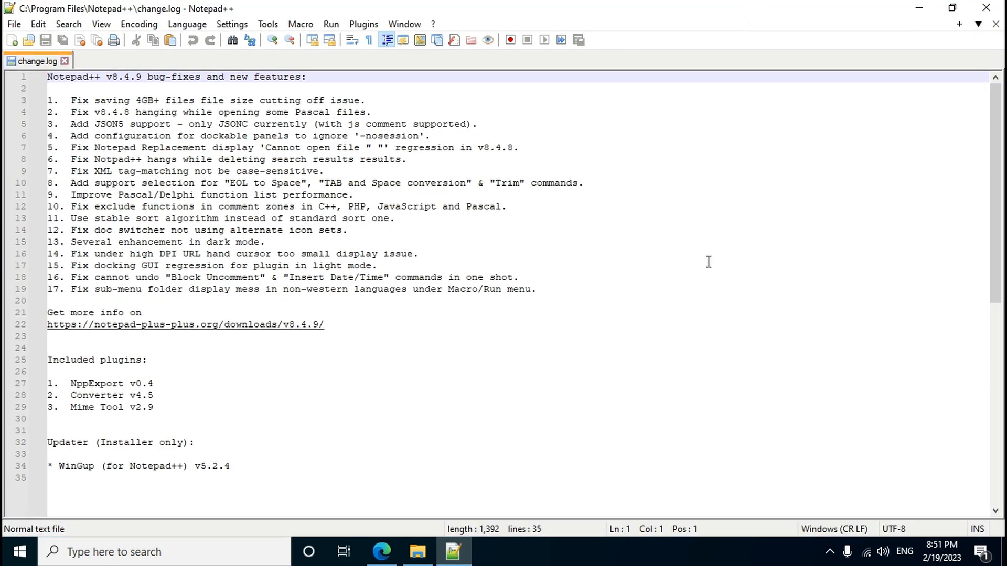
left_click(64, 62)
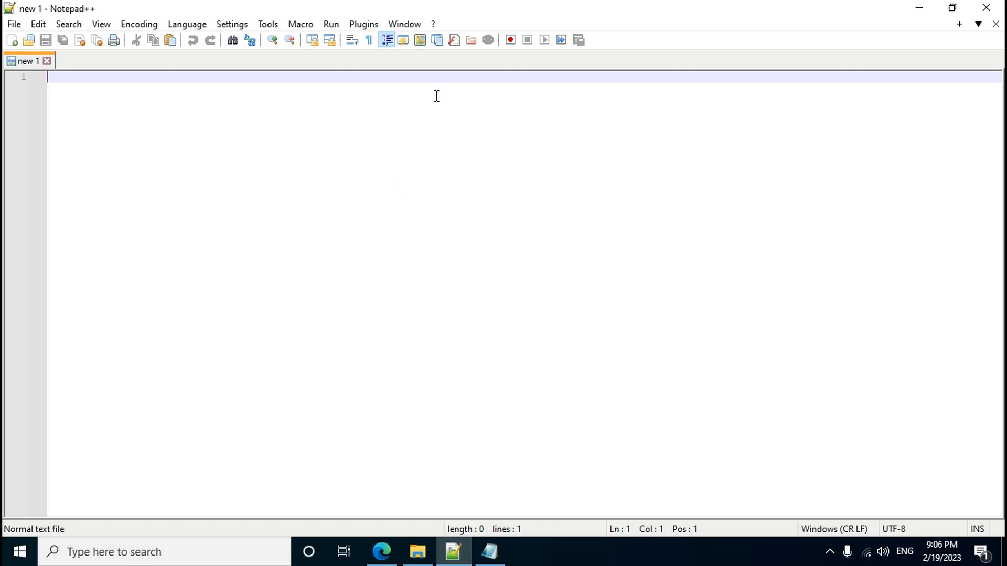
Step: Find the NppExec 0.8.2 plugin in Plugins Admin by searching for "nppe", install it and accept the Notepad++ restart
left_click(370, 27)
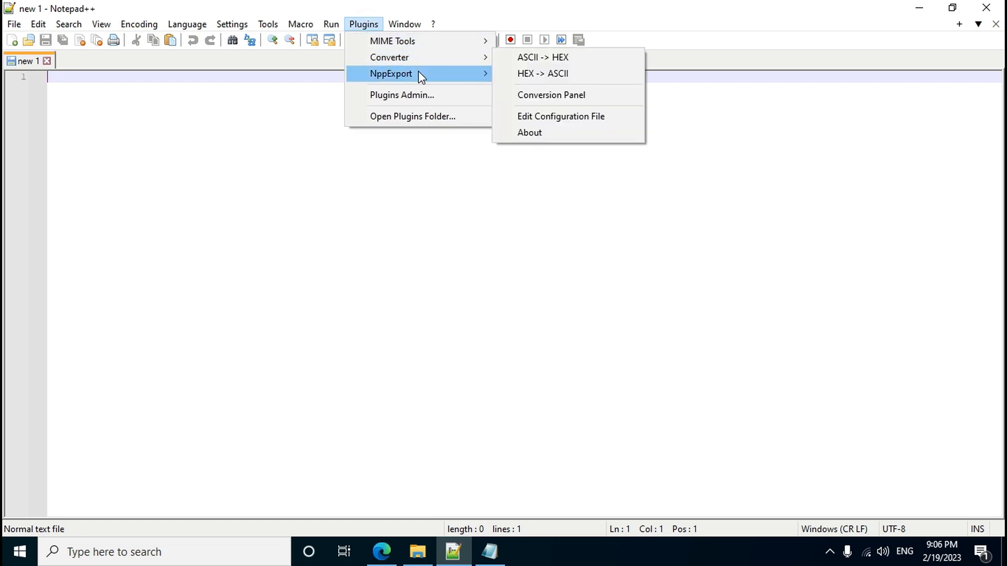
left_click(418, 99)
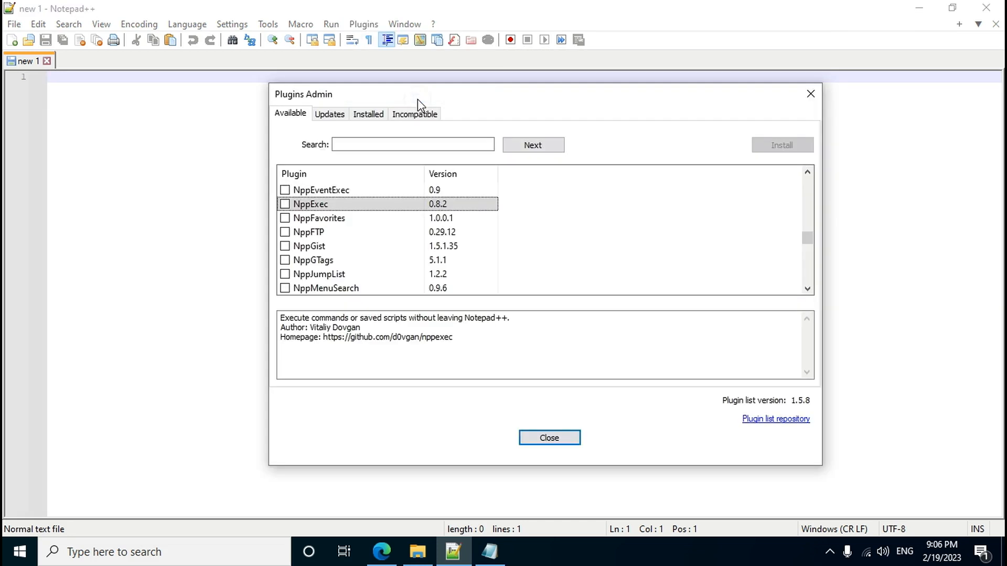
left_click_drag(343, 98, 396, 104)
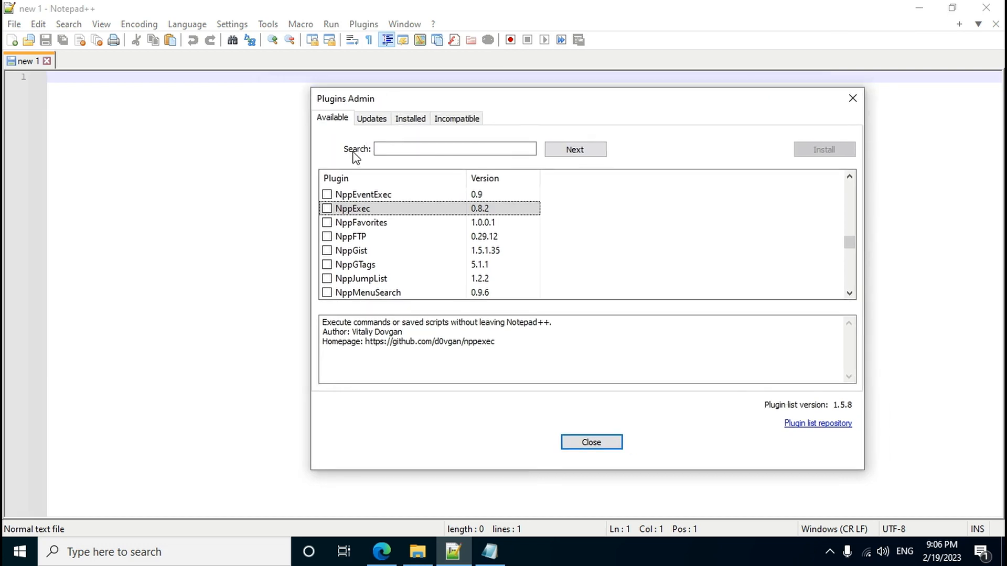
left_click(379, 149)
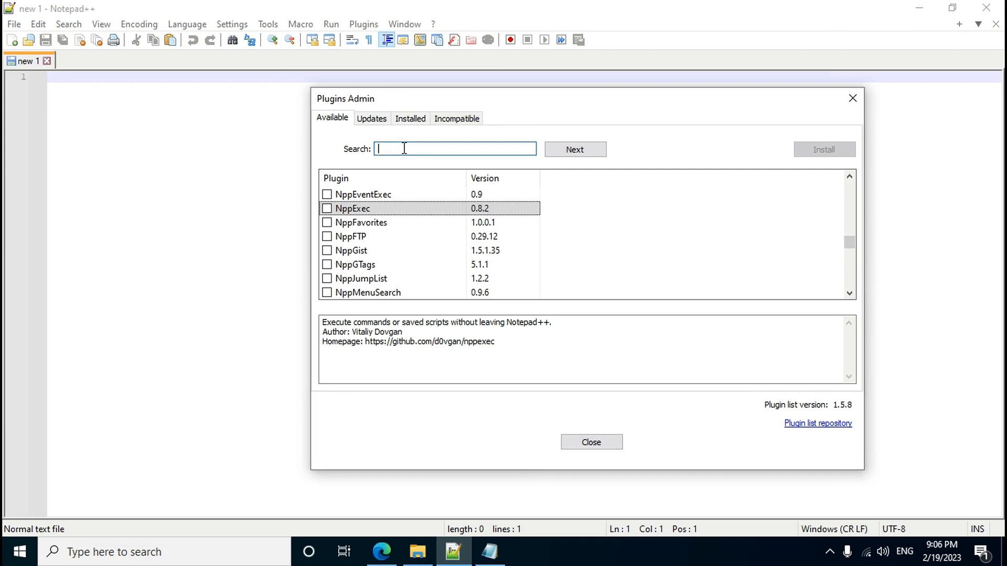
type("nppe")
left_click(328, 210)
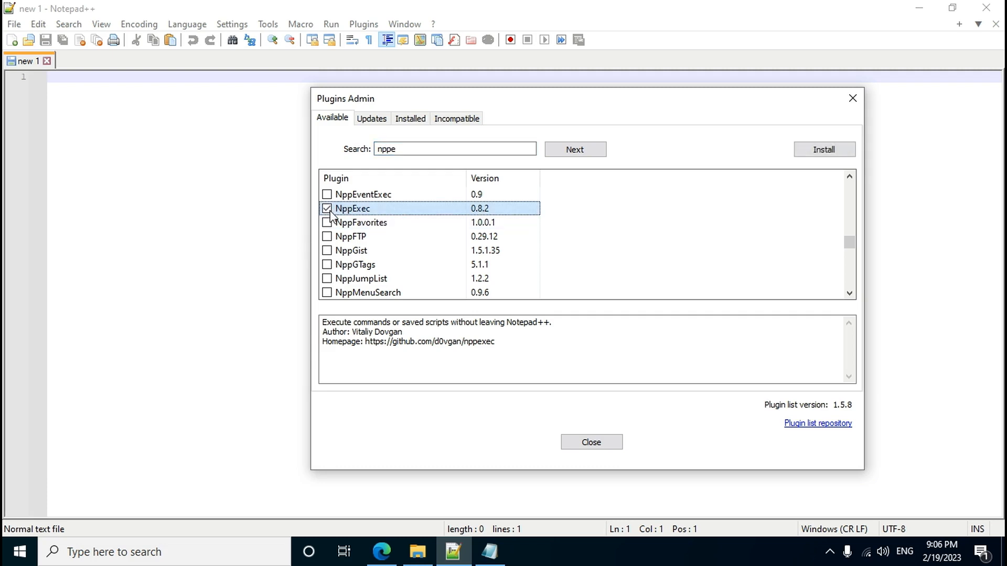
left_click(824, 151)
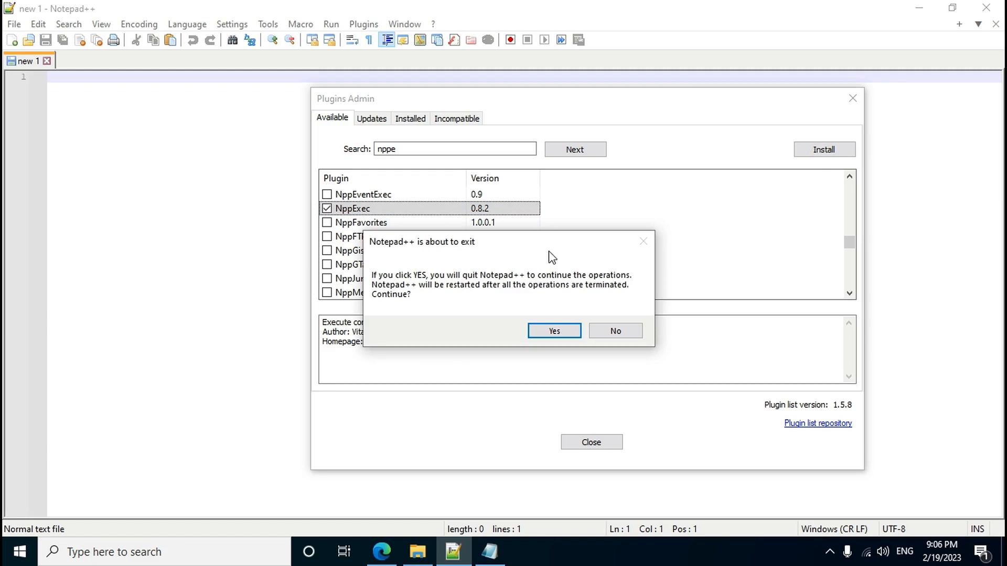
left_click(554, 331)
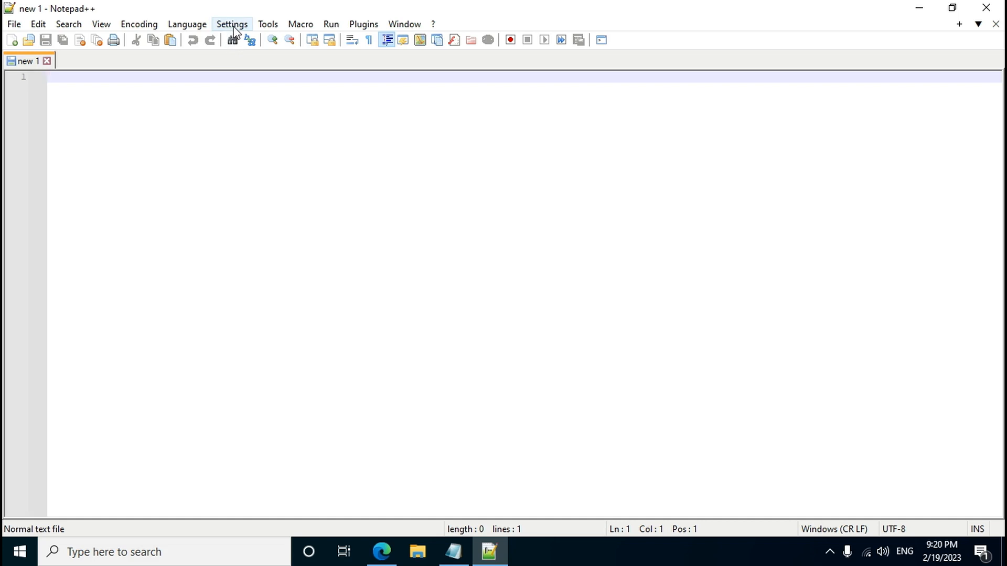
Step: Disable "Remember current session for next launch" in the Backup preferences and close the preferences
left_click(233, 25)
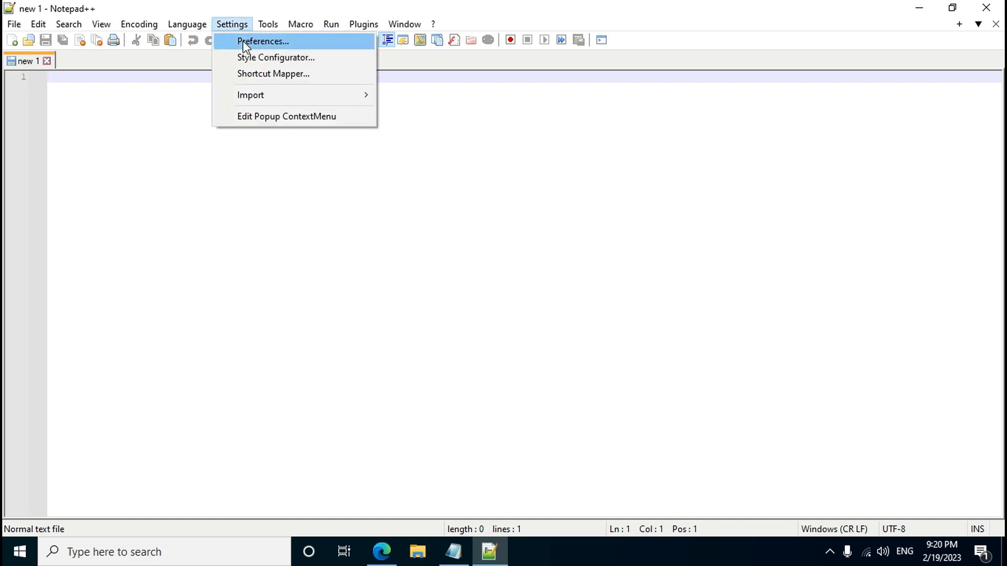
left_click(243, 41)
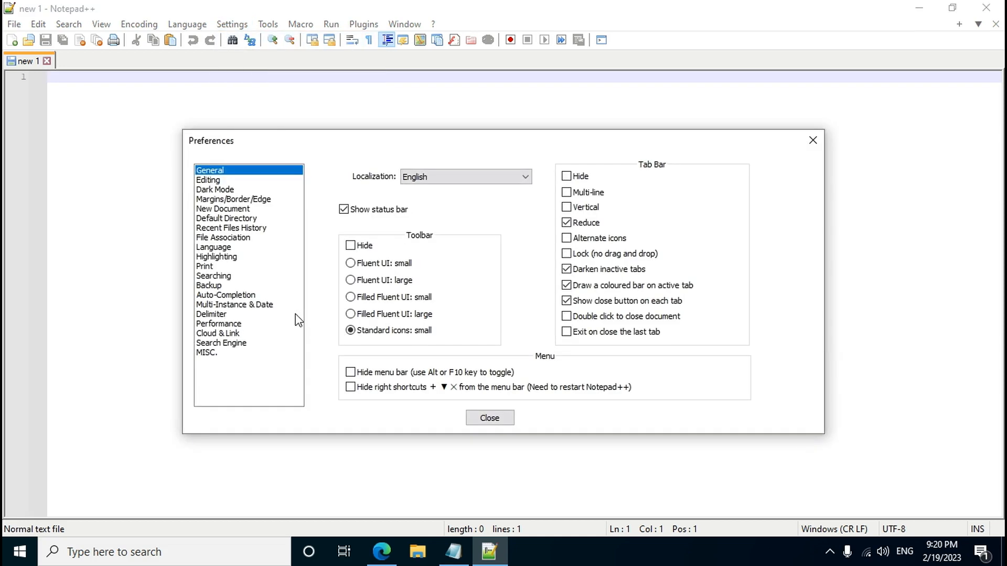
left_click(213, 288)
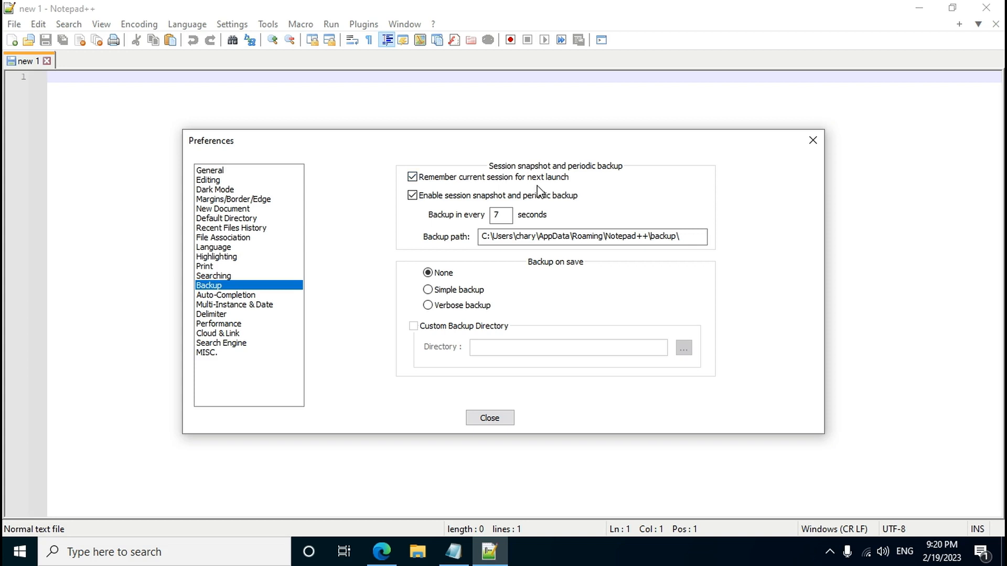
left_click(413, 178)
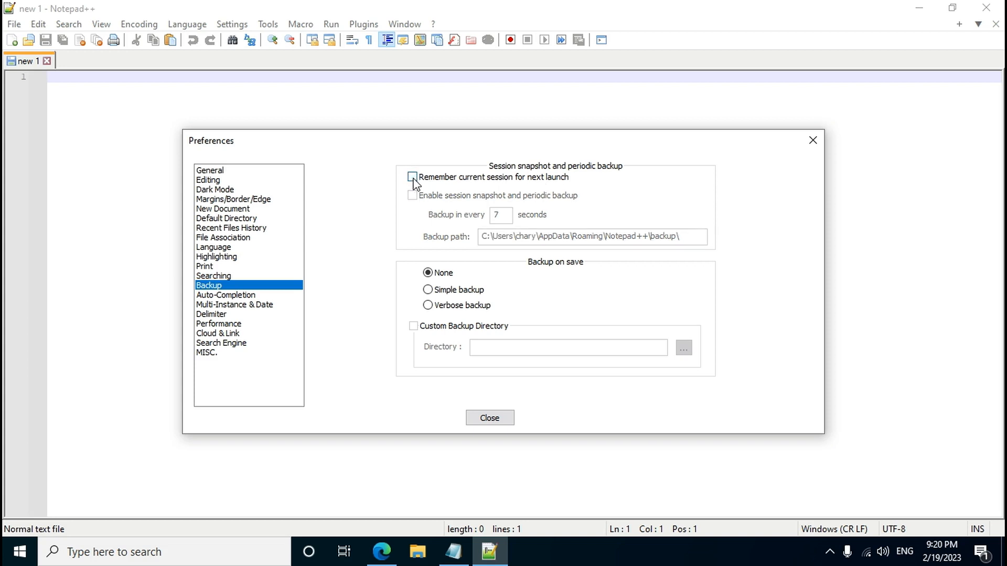
left_click(502, 418)
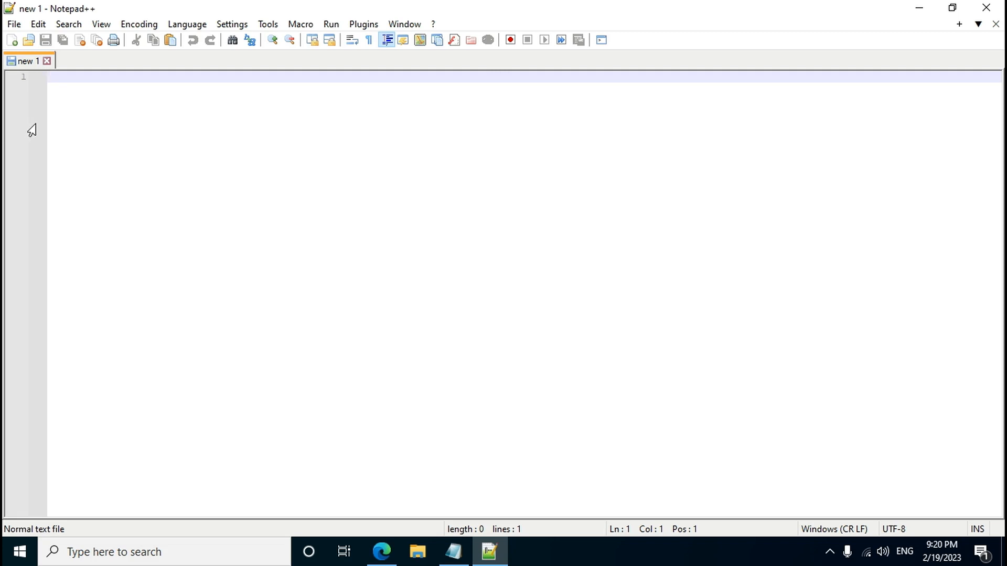
Step: Start saving the empty document under a new name on the Desktop and create a folder named "chary tech" there
left_click(14, 25)
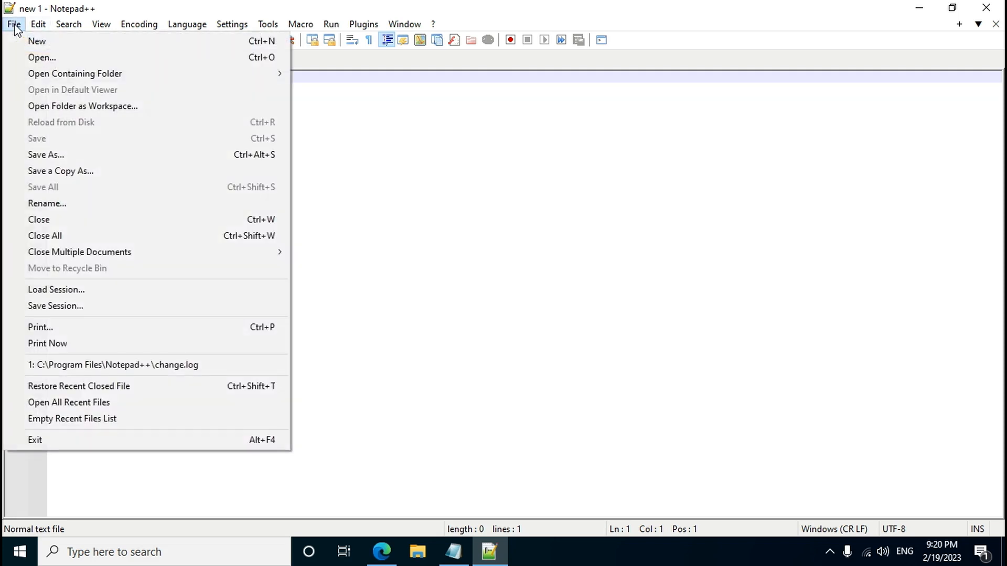
left_click(42, 155)
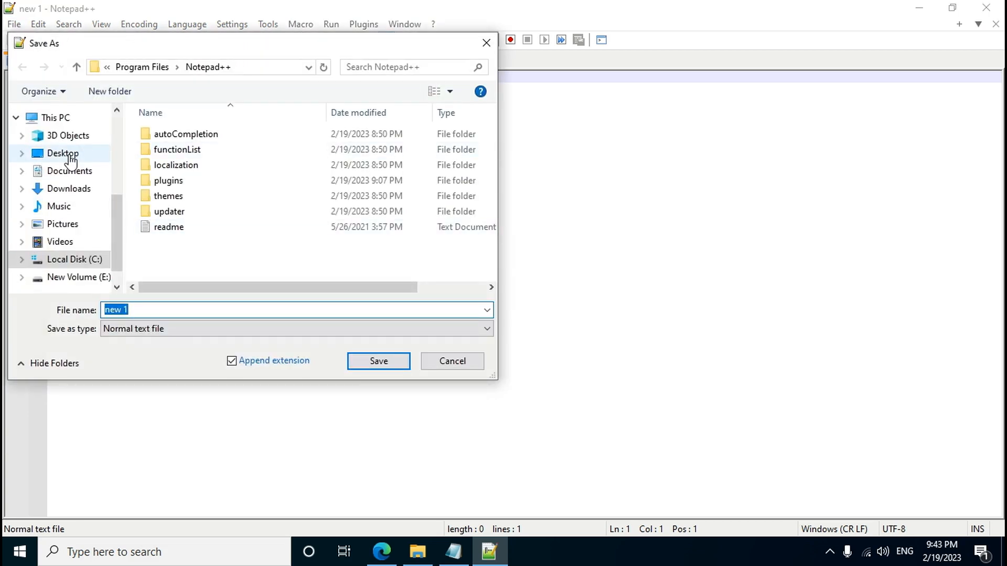
left_click(70, 156)
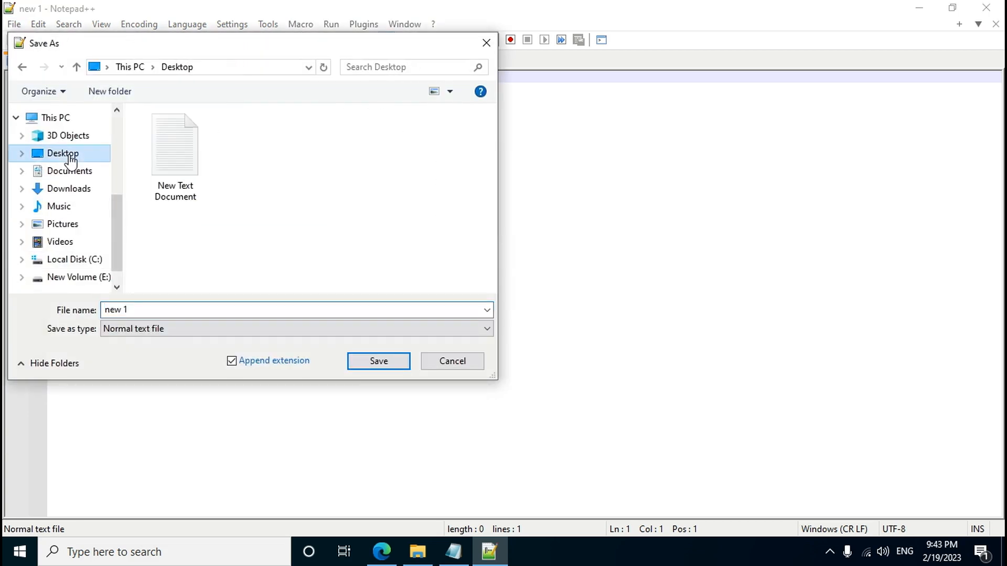
right_click(279, 152)
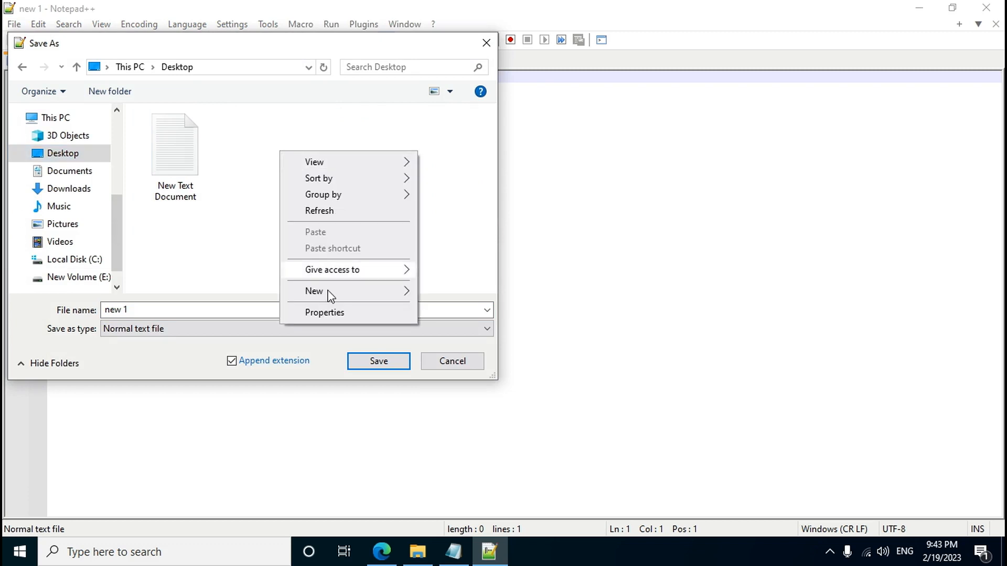
mouse_move(329, 297)
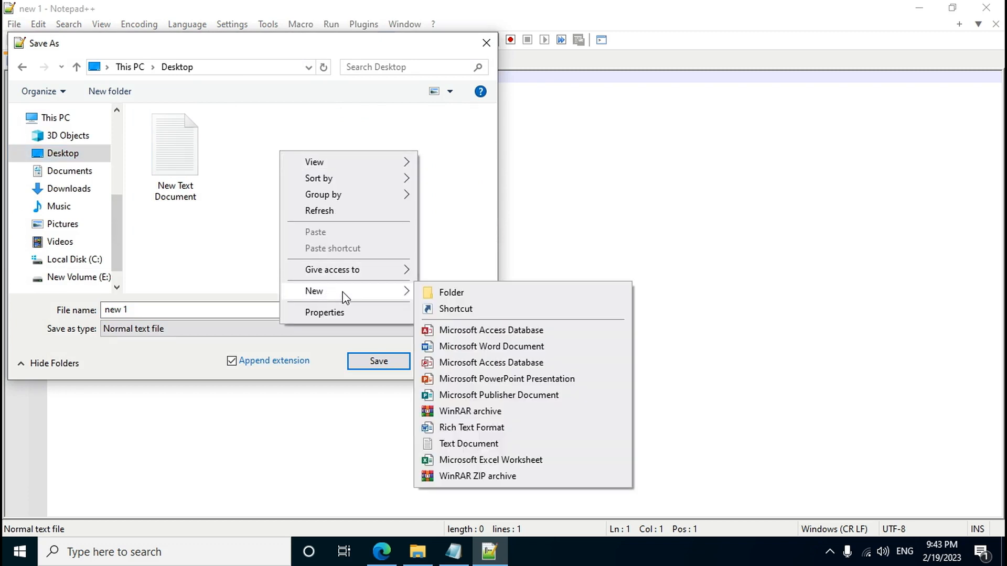
left_click(443, 294)
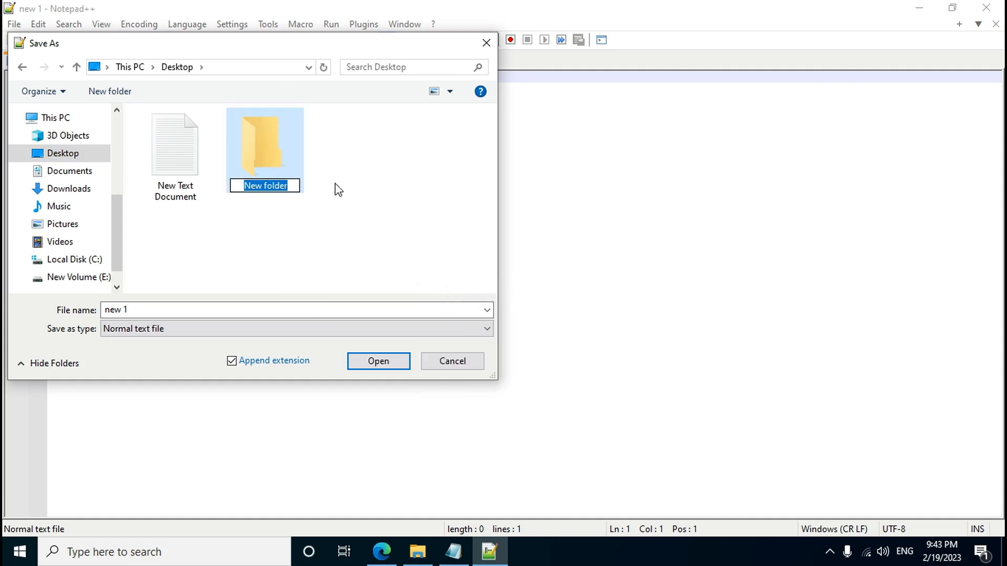
key("BackSpace")
type("c")
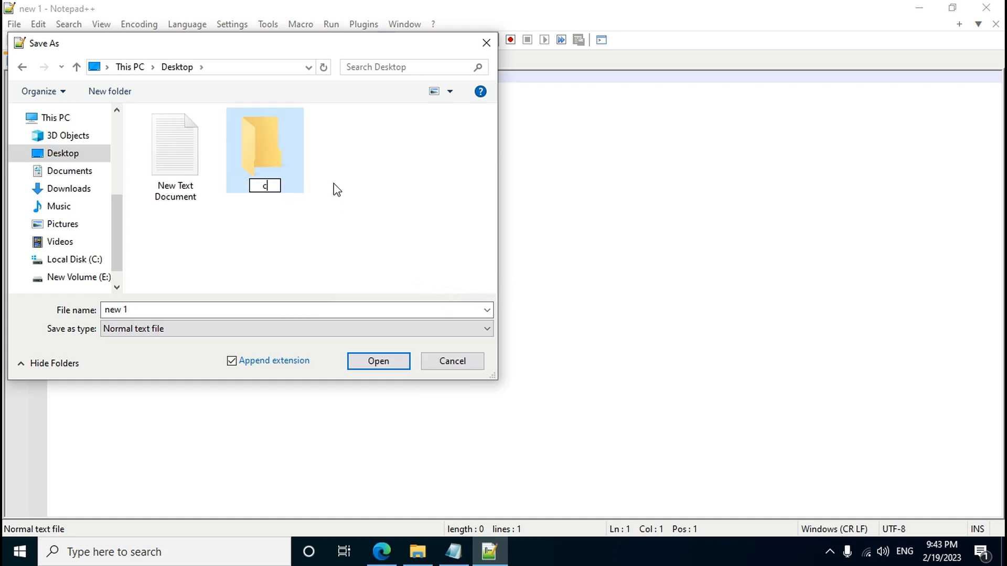
type("hary t")
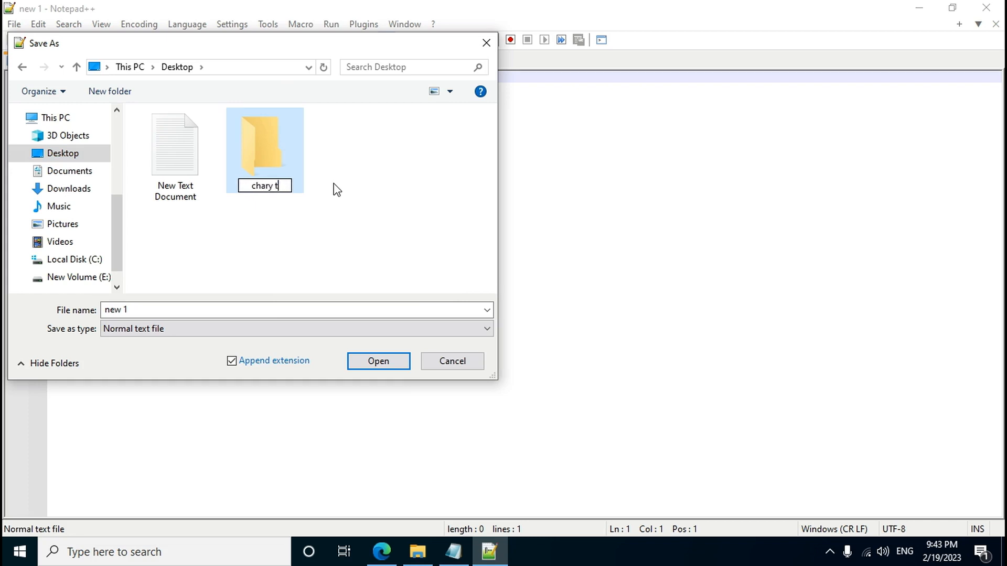
type("ech")
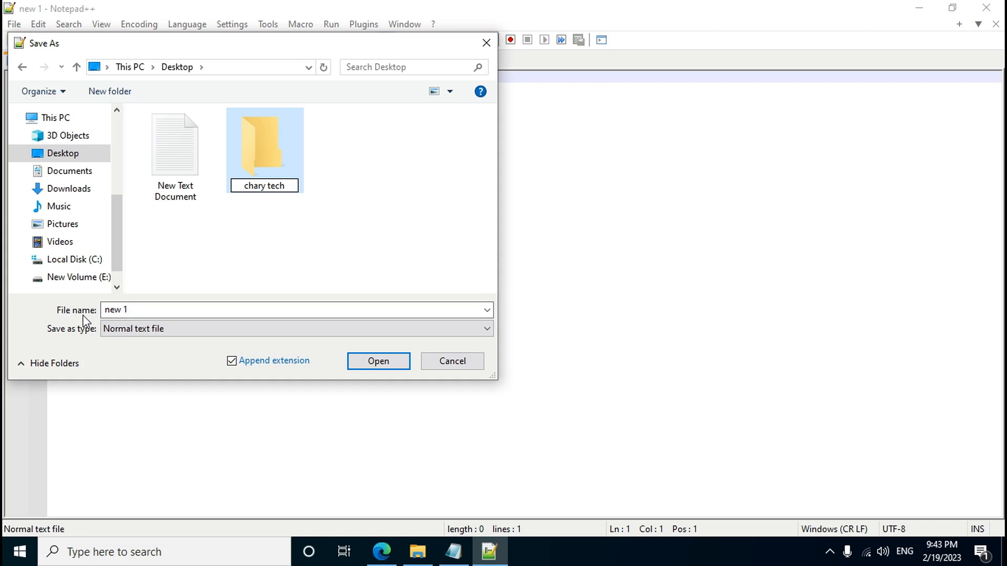
Step: Save the document directly on the Desktop as project.java with the Java source file type
left_click_drag(146, 308, 108, 308)
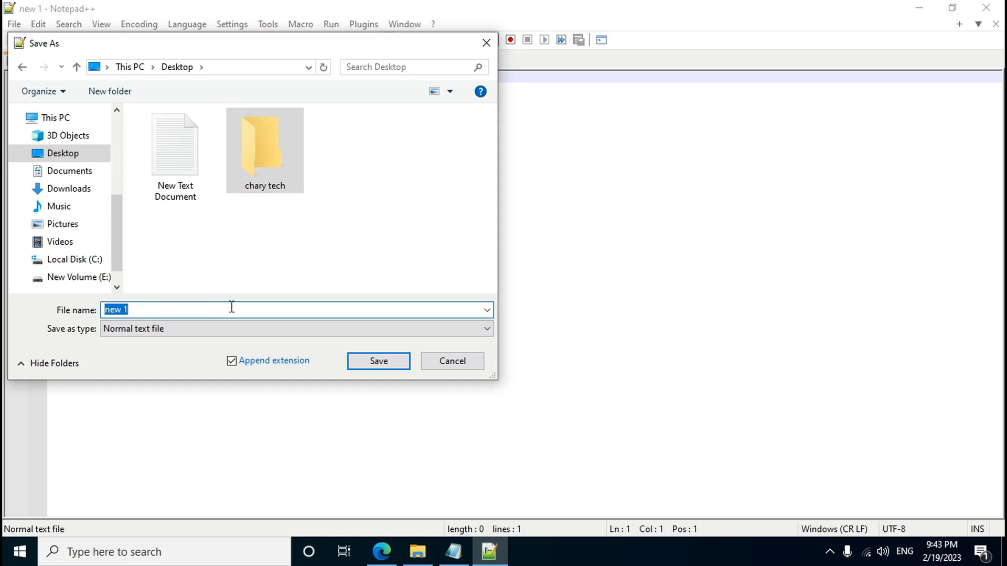
type("pr")
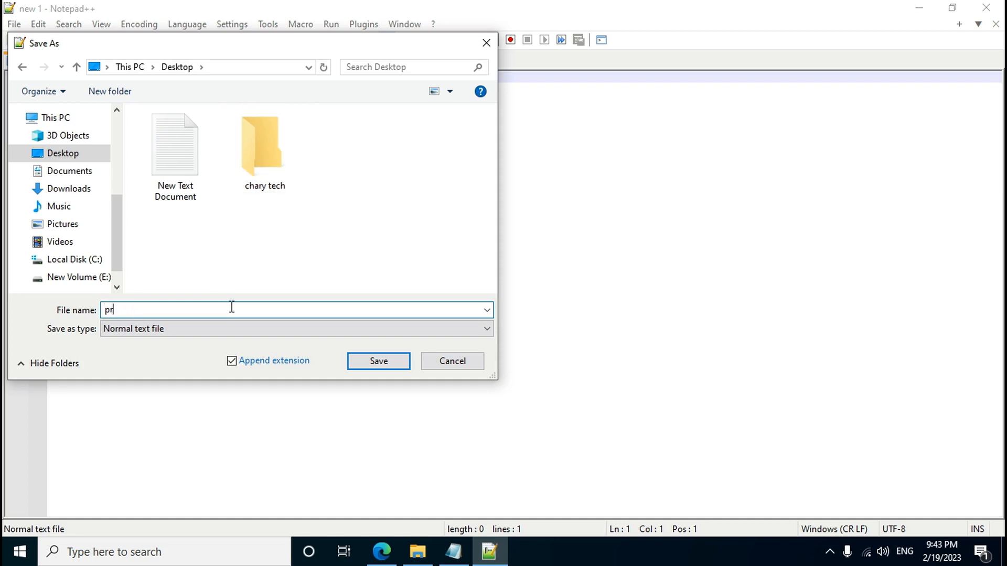
type("oject.java")
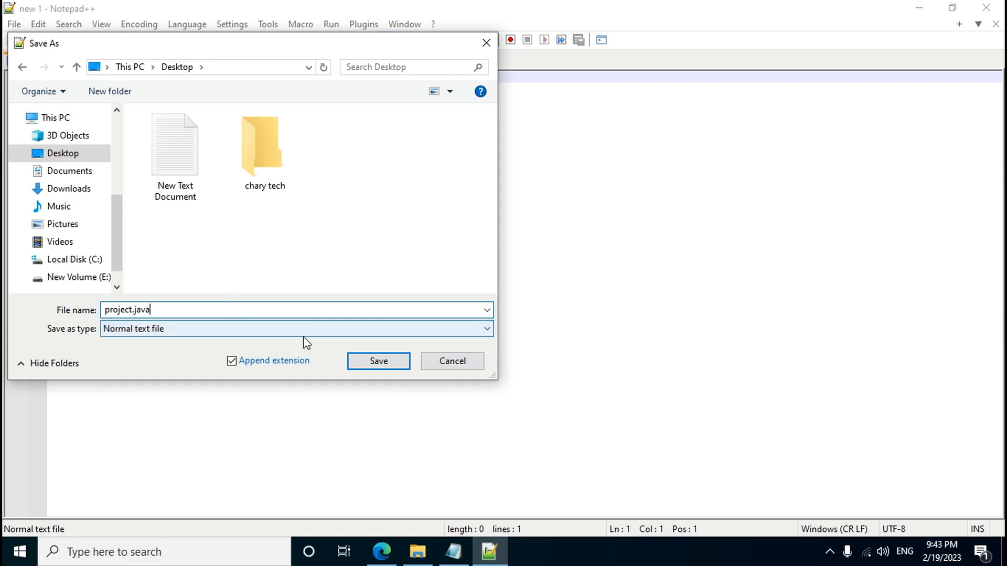
left_click(487, 330)
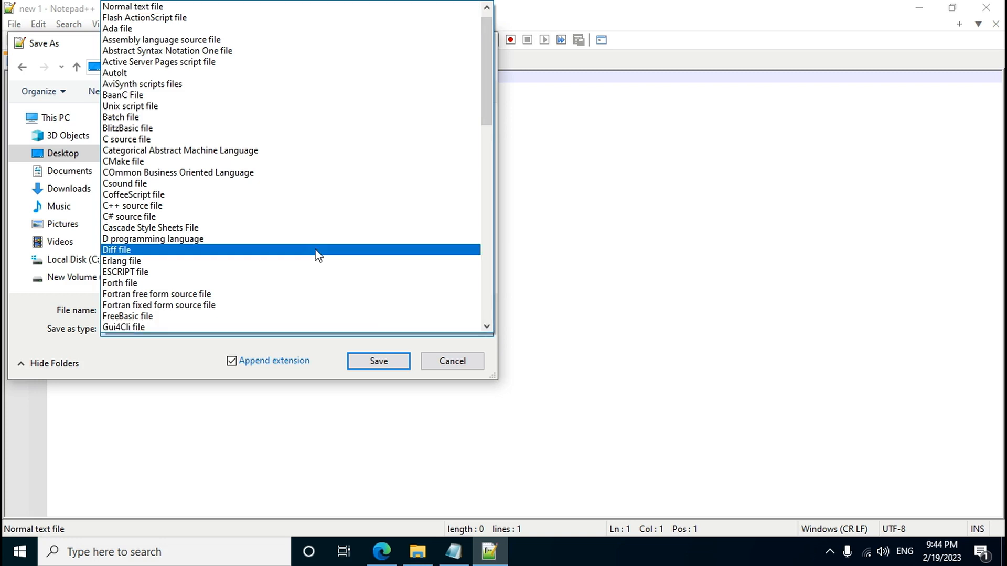
scroll(317, 254, "down", 3)
scroll(318, 255, "down", 2)
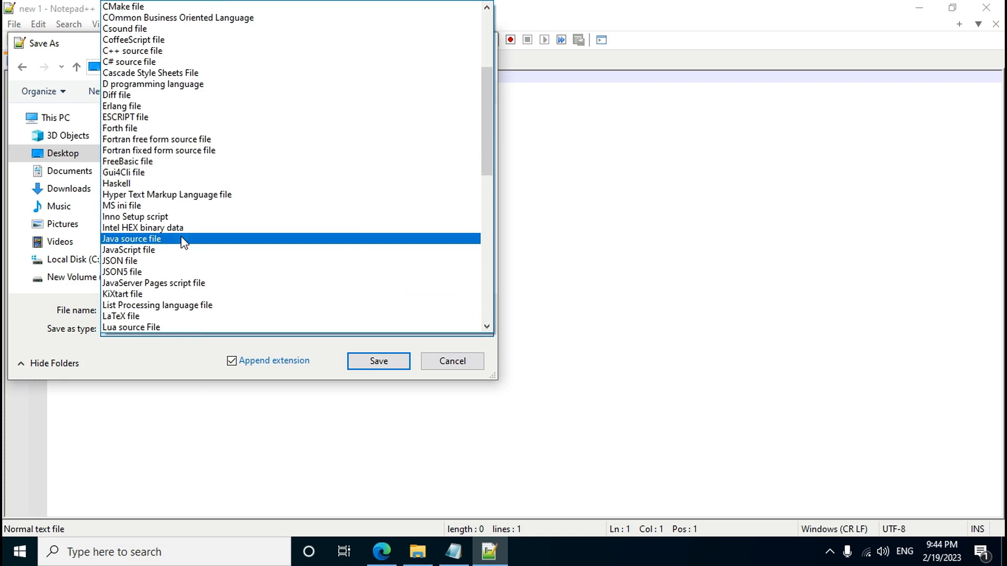
left_click(183, 241)
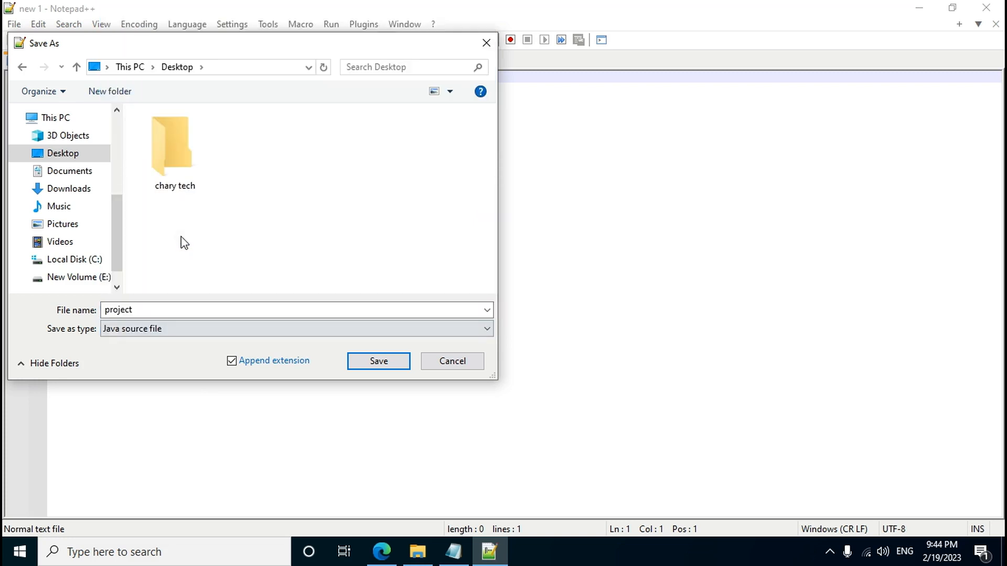
left_click(390, 363)
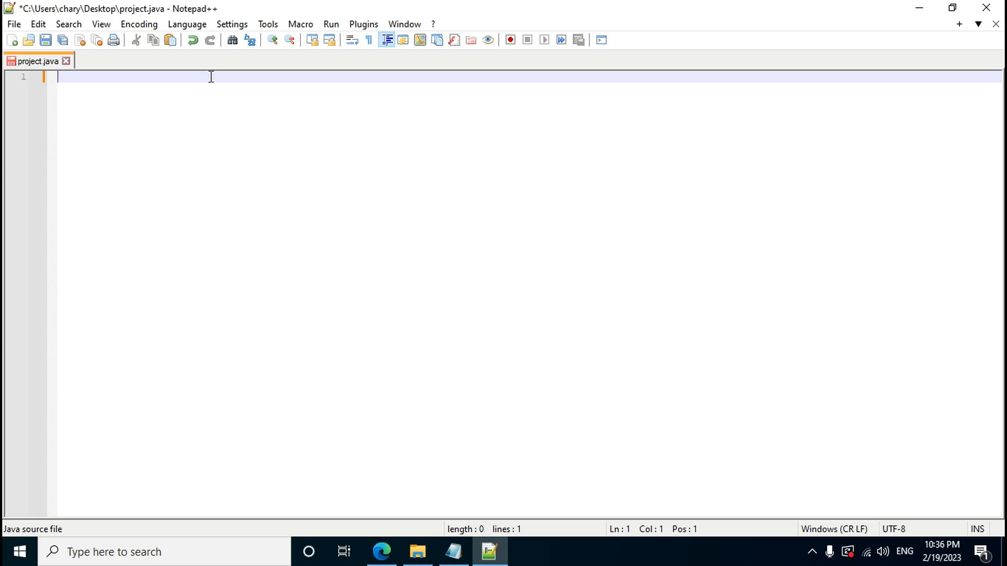
Step: Write a public class project whose main method prints "Chary tech info notepad++" with System.out.println, and save the file
type("public class project { \tpublic static void main(String[] args) \t{ \t\tSystem.out.println(\"Chary tech info notepad++\"); \t} }")
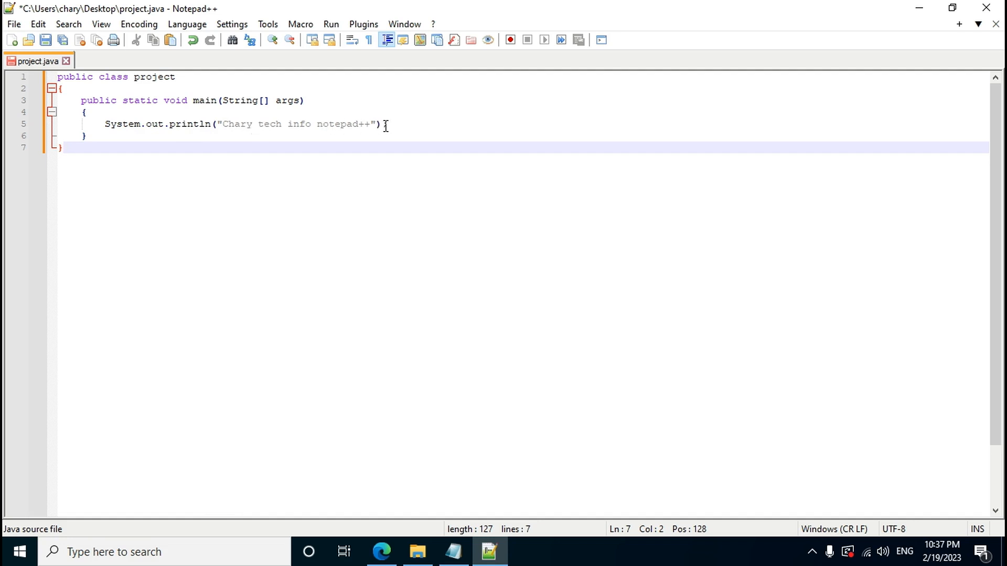
left_click(13, 24)
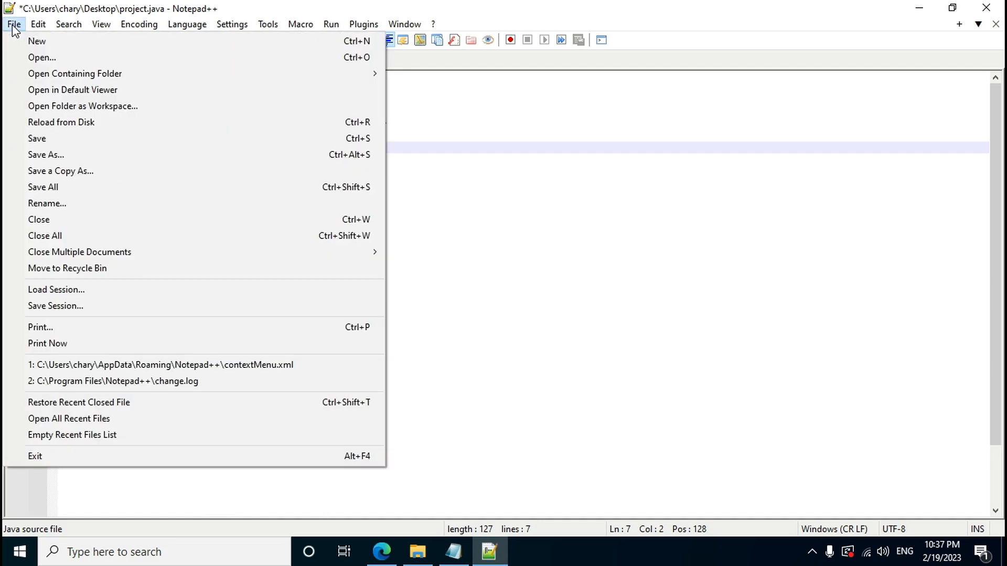
left_click(56, 139)
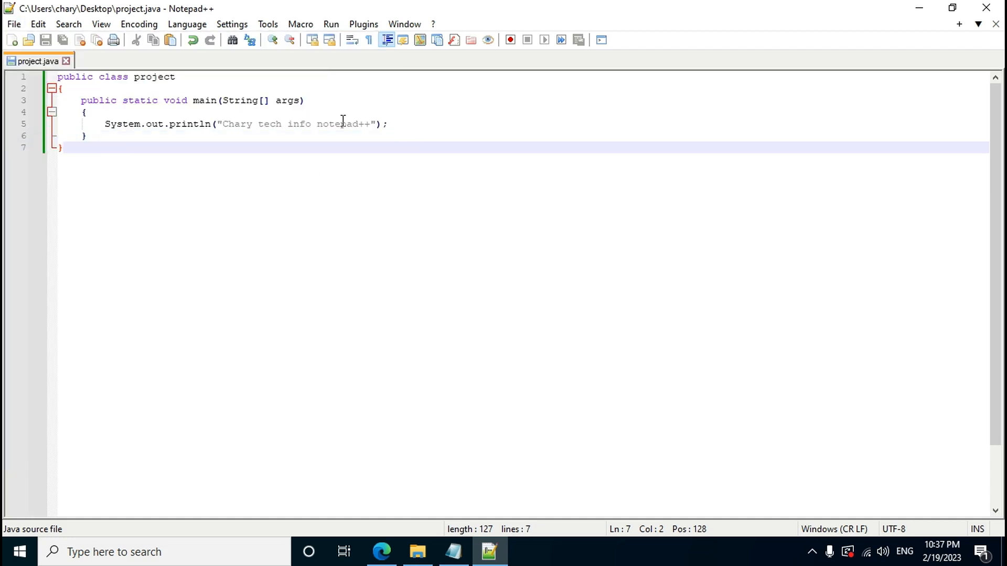
Step: Open NppExec's Execute Script dialog for project.java and get its empty command area ready for input
left_click(370, 29)
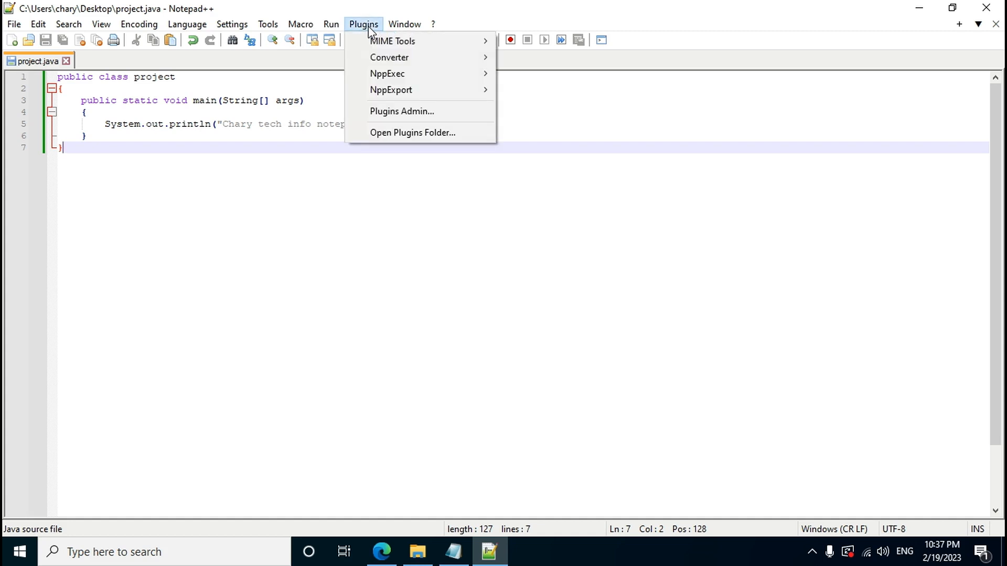
mouse_move(382, 75)
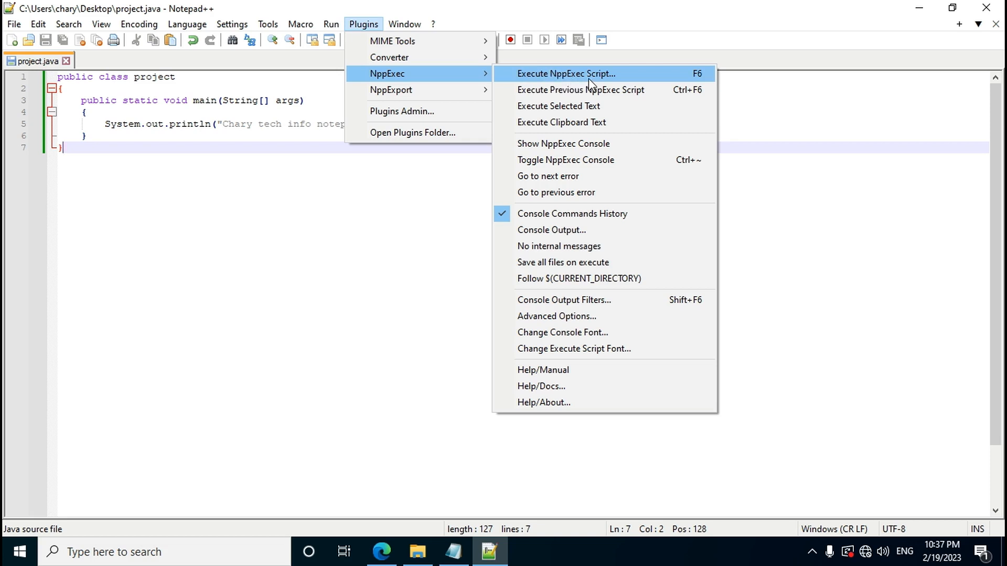
left_click(689, 77)
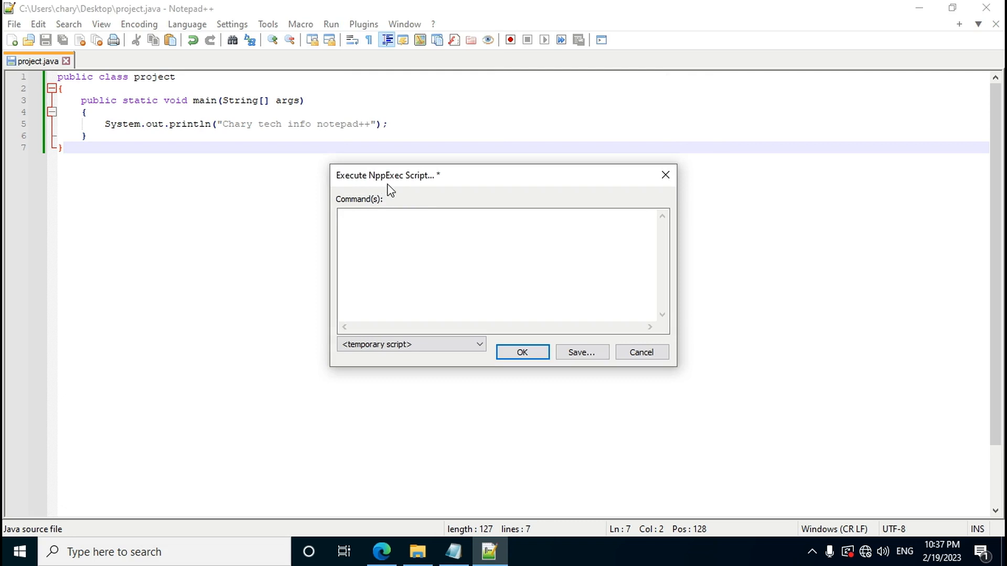
left_click(363, 218)
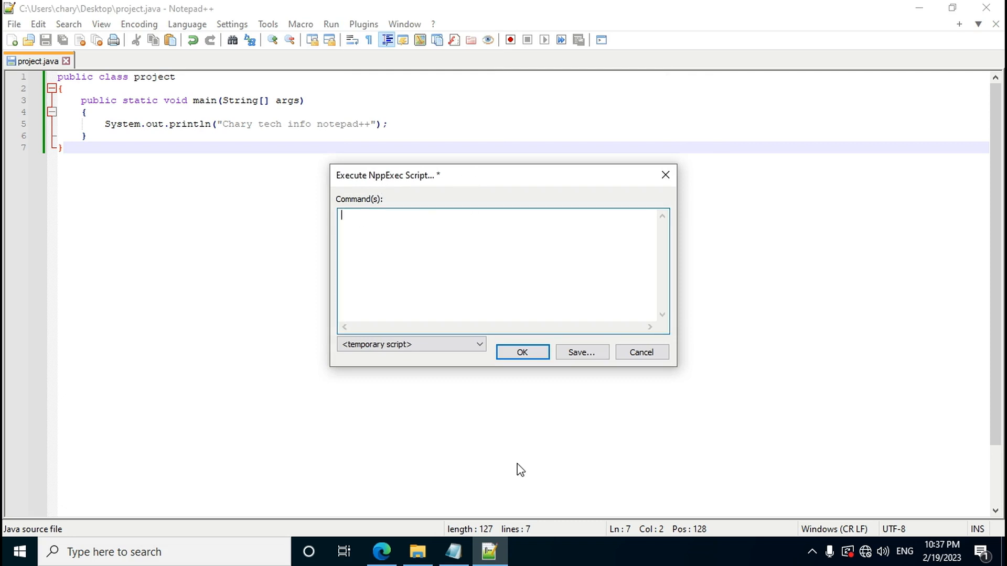
Step: Switch to the Notepad document and copy the compile-and-run script from cd $(CURRENT_DIRECTORY) through java $(NAME_PART)
left_click(455, 557)
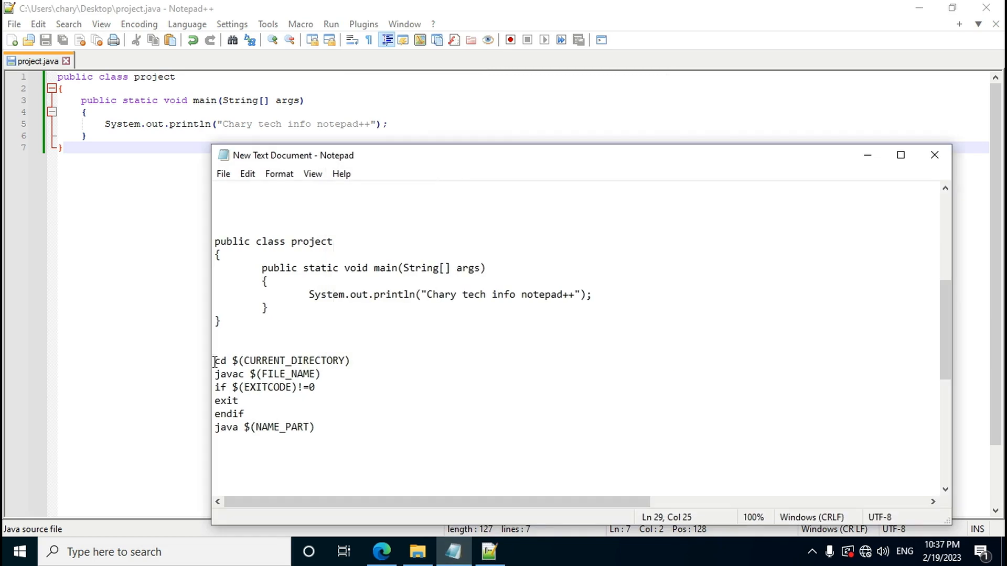
left_click_drag(214, 361, 341, 432)
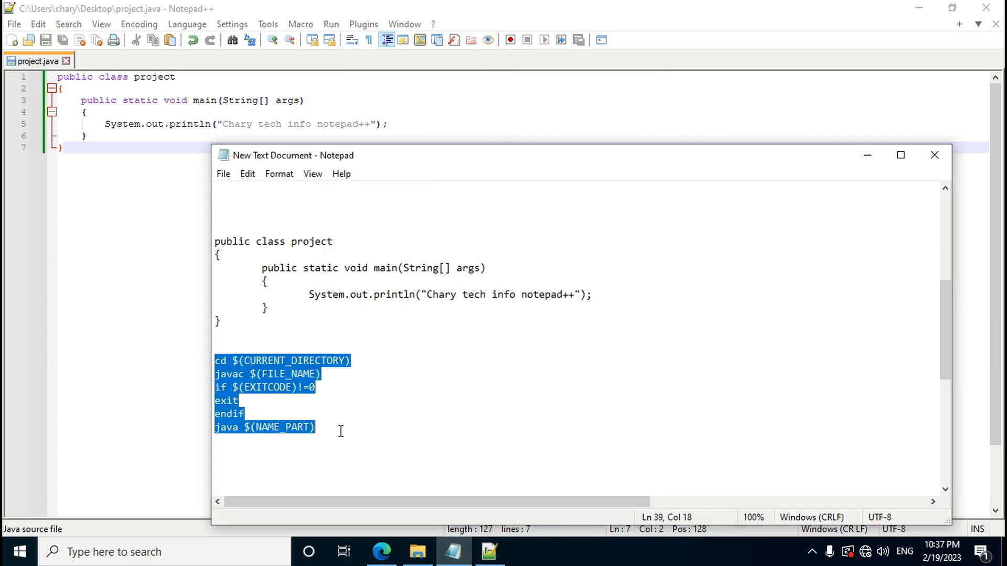
right_click(252, 381)
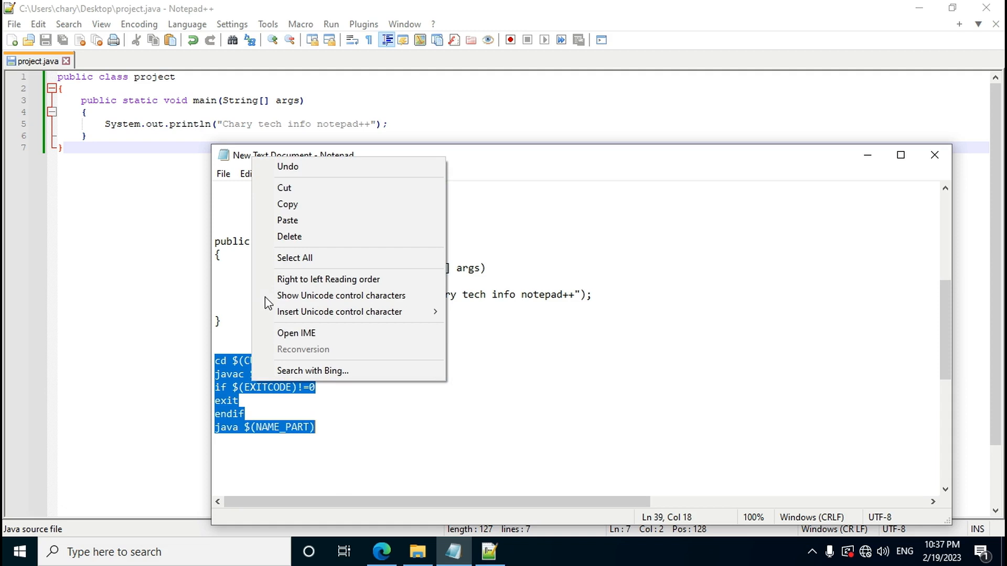
left_click(301, 207)
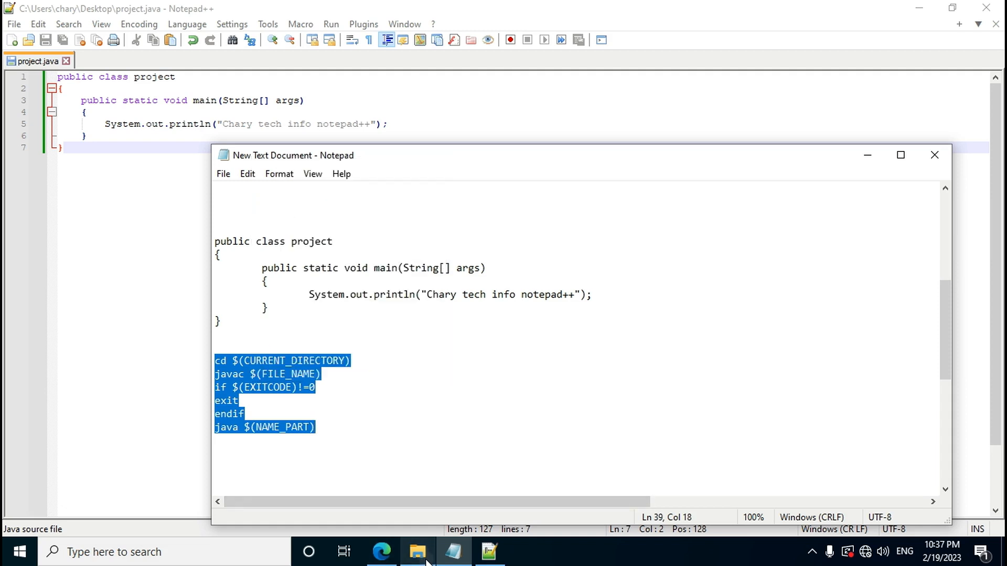
Step: Switch back to Notepad++, paste the copied javac/java script as the NppExec commands, and execute it as a temporary script
mouse_move(455, 561)
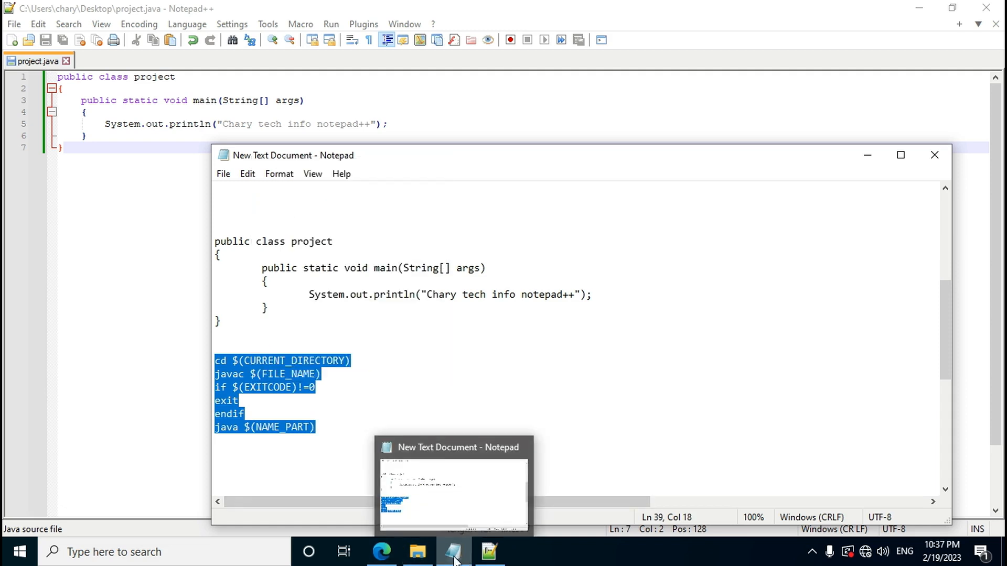
left_click(489, 561)
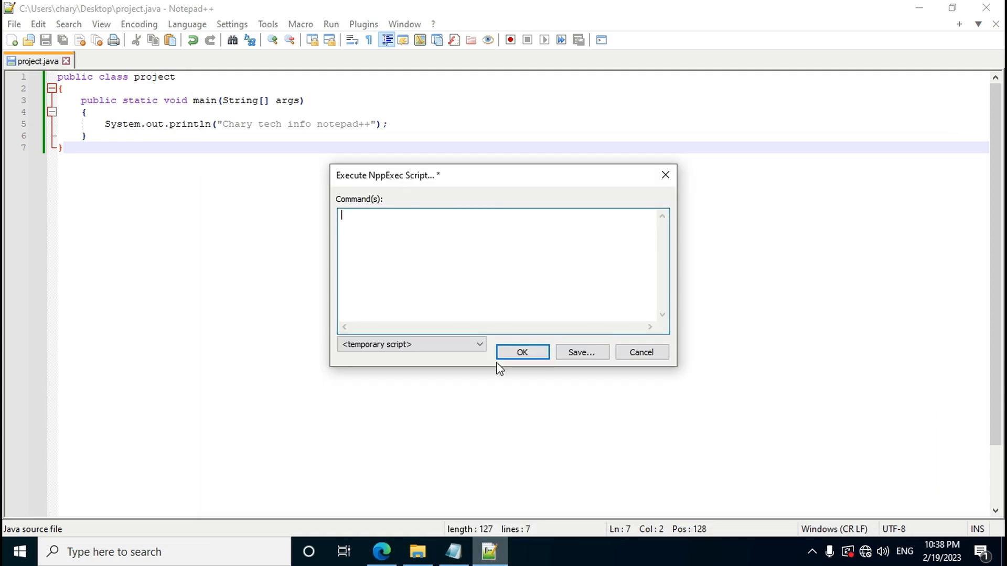
right_click(443, 223)
left_click(481, 289)
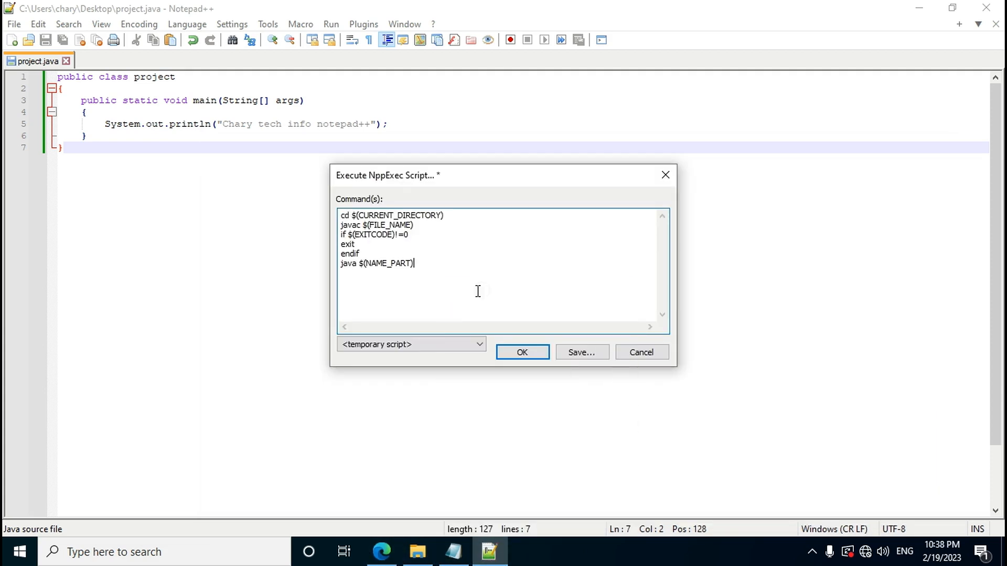
left_click(532, 354)
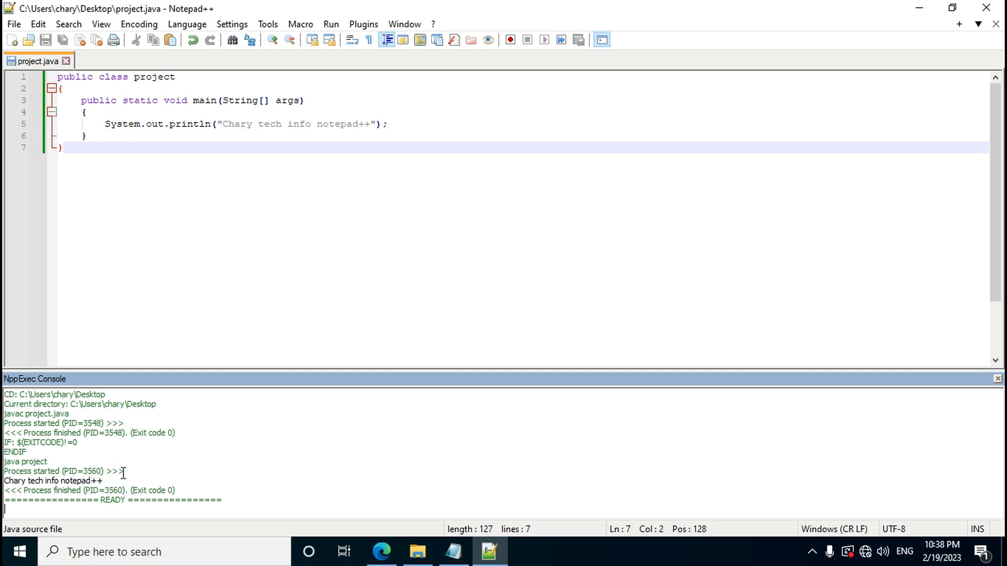
Step: Minimize the Notepad++ and Notepad windows to show the desktop with the project files
left_click(919, 7)
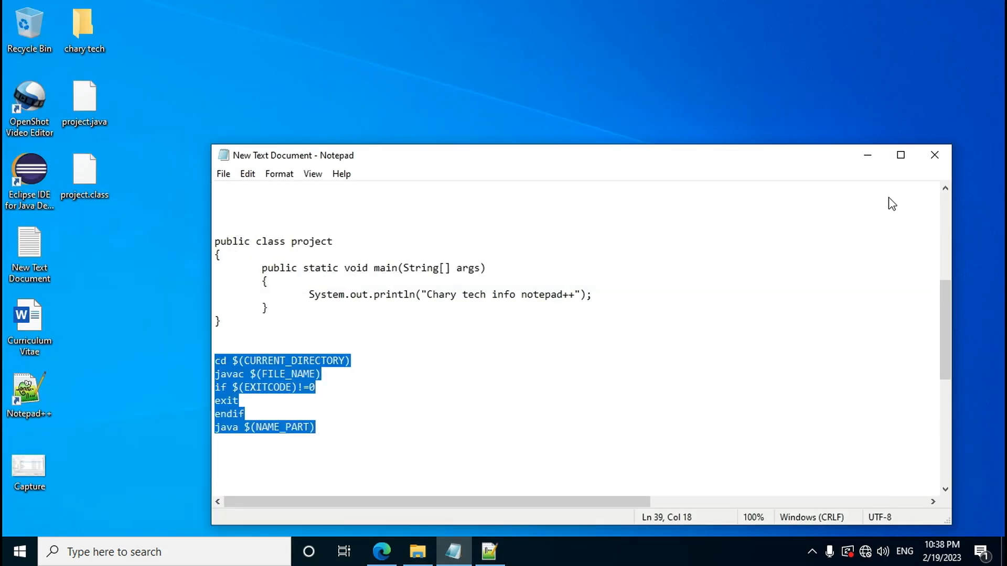
left_click(867, 155)
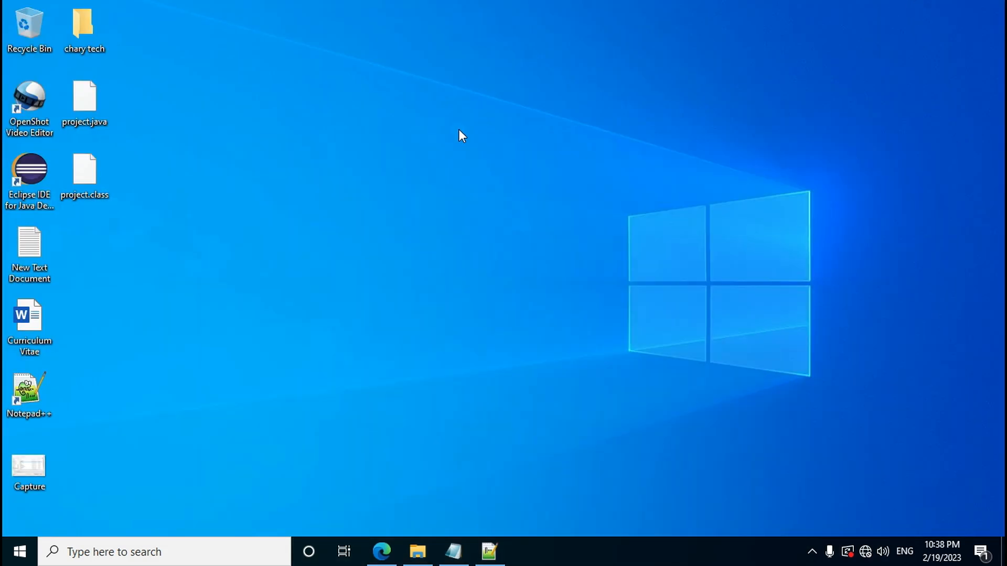